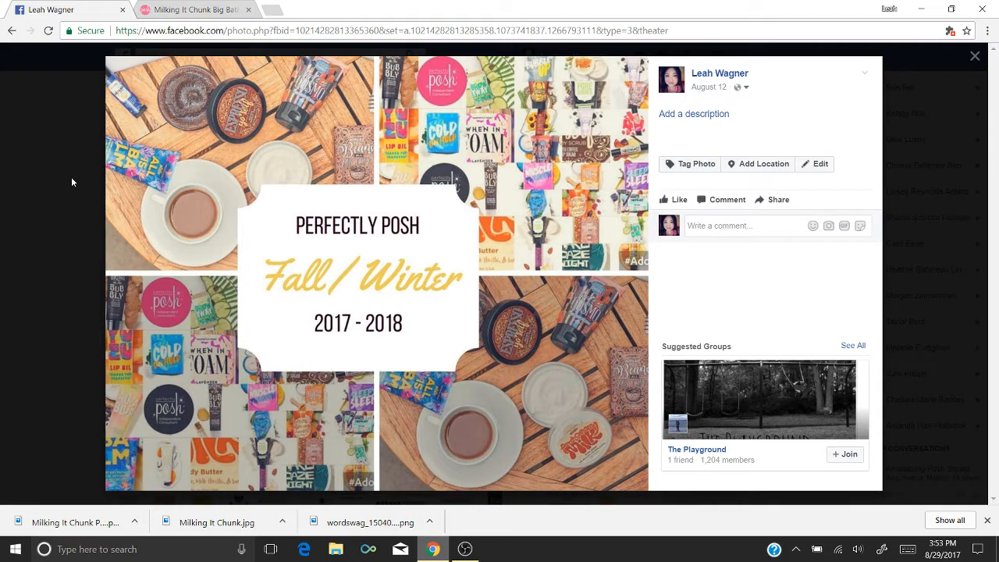
Look through the product graphics in the Perfectly Posh Fall / Winter 2017 - 2018 album, from the cover to Muds and Masks
left_click(627, 275)
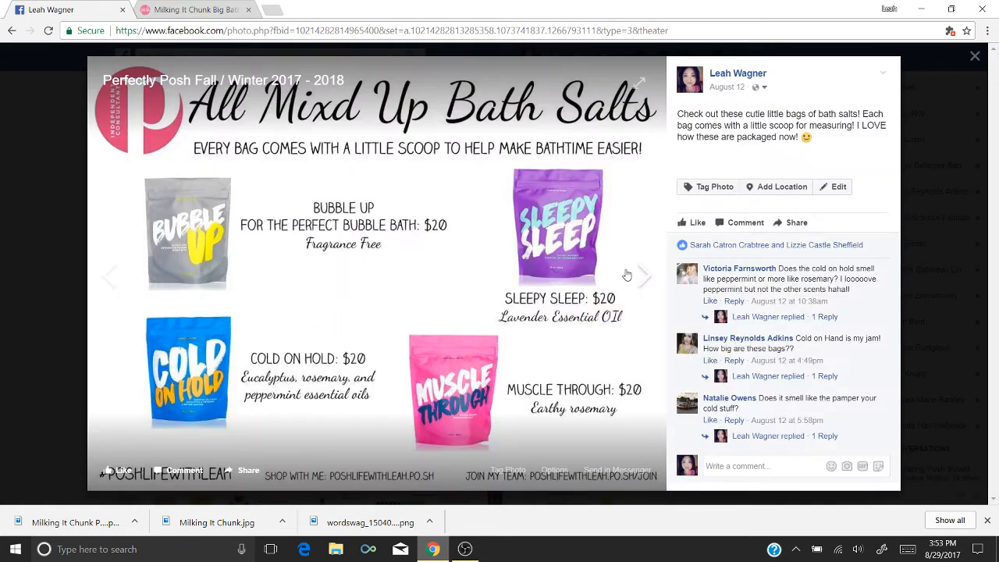
left_click(648, 276)
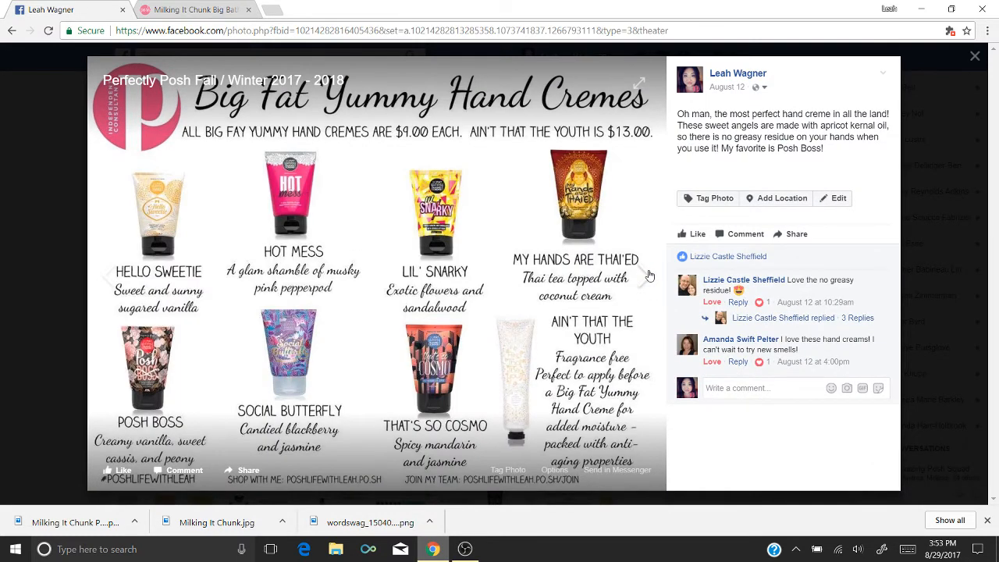
left_click(649, 275)
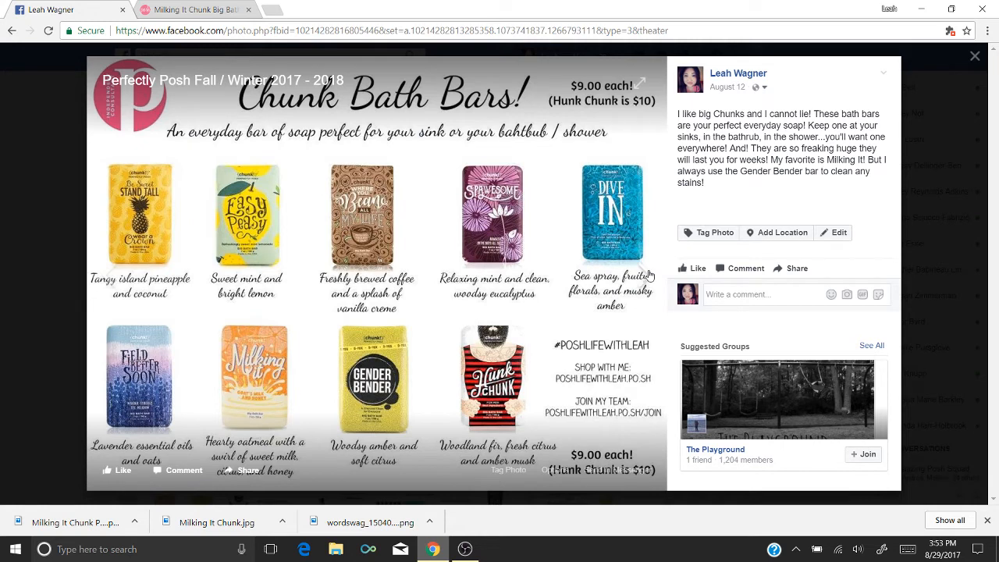
left_click(649, 276)
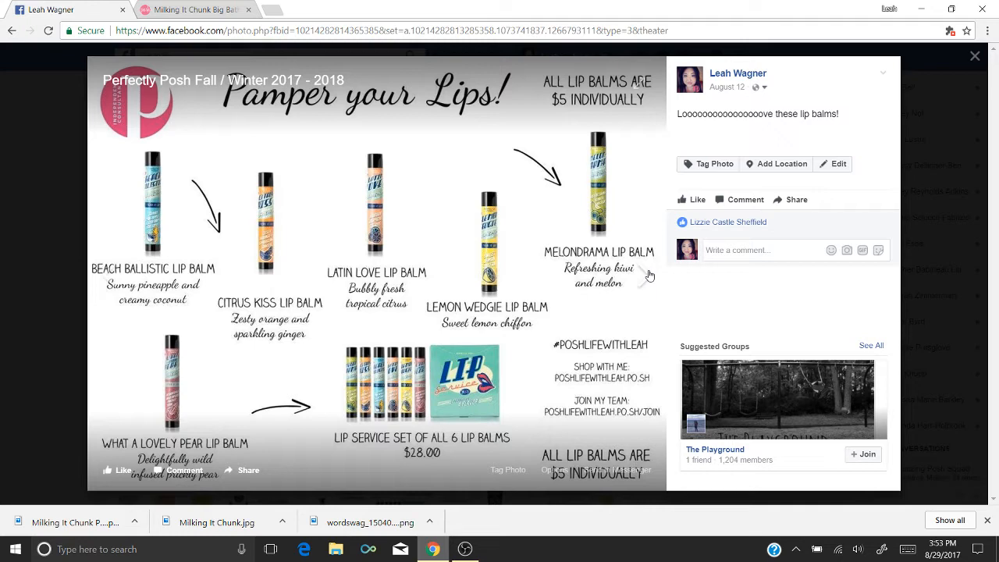
left_click(648, 276)
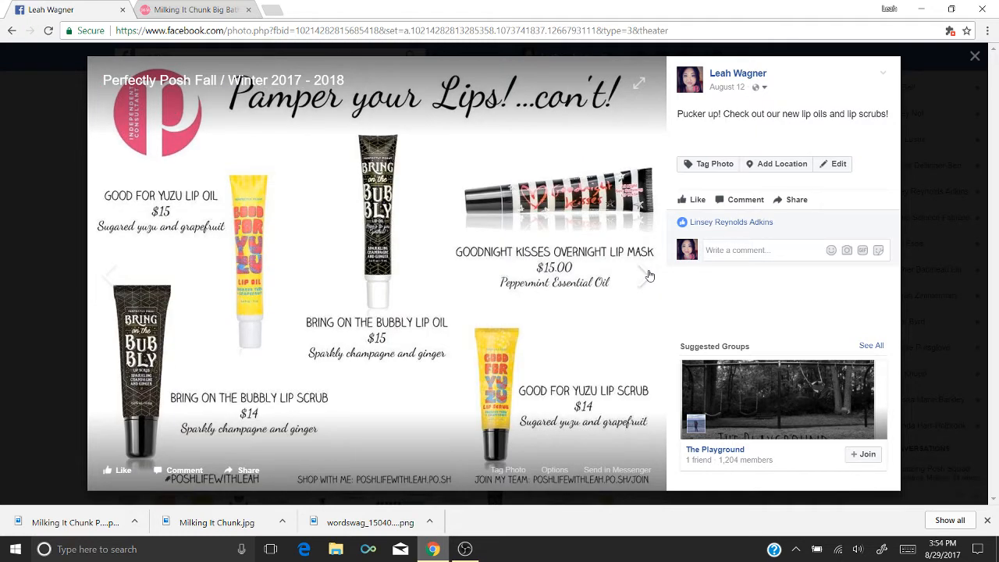
left_click(649, 275)
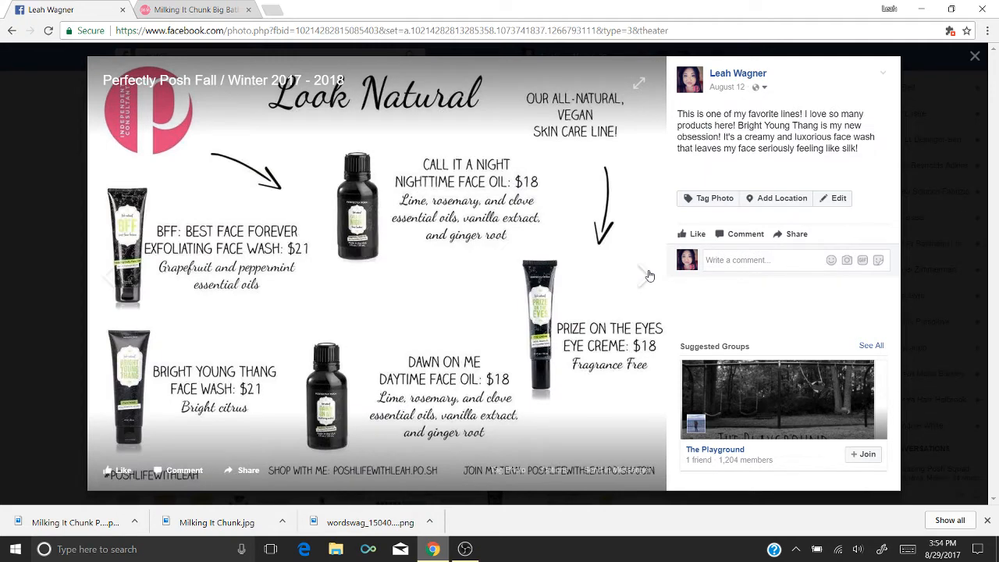
left_click(649, 275)
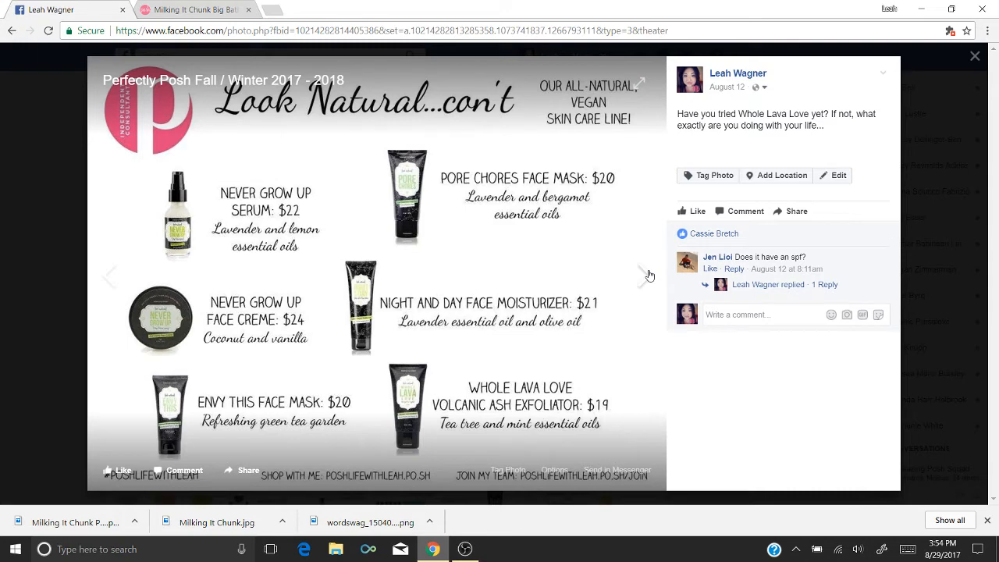
left_click(649, 276)
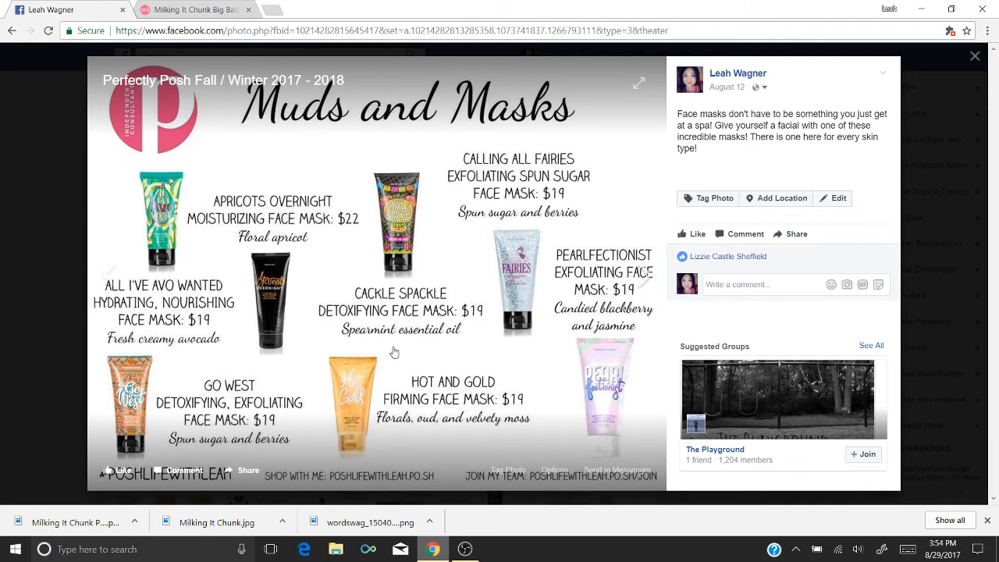
On the Perfectly Posh site, open the Hello Sweetie product from the Hand Crème collection and display its plain white-background image
left_click(200, 8)
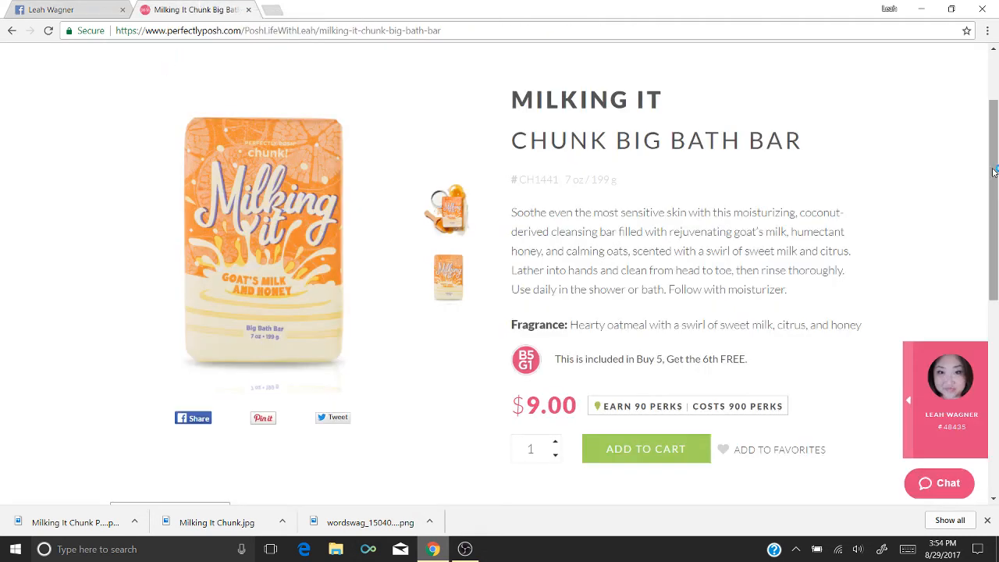
left_click_drag(995, 173, 995, 102)
mouse_move(260, 116)
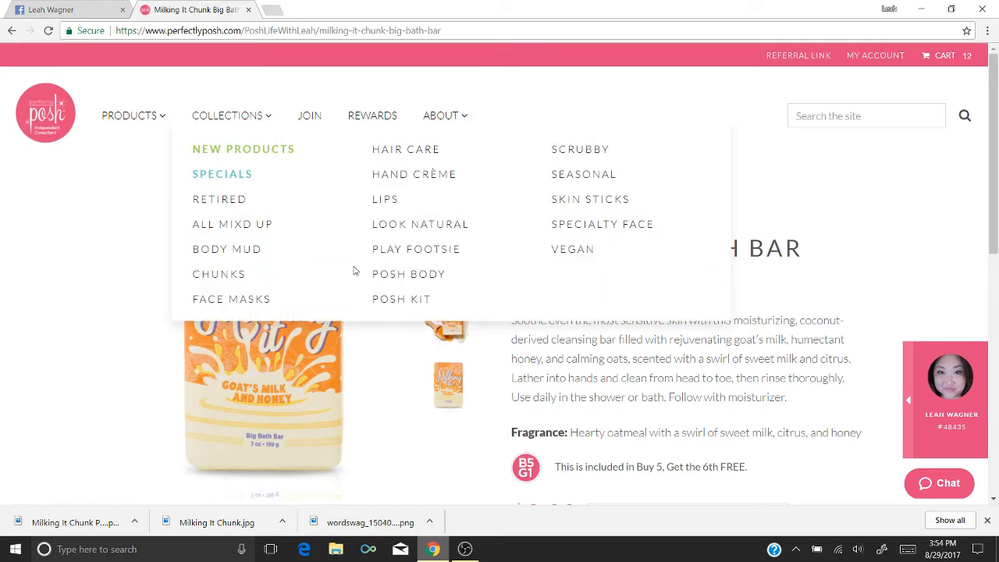
left_click(429, 173)
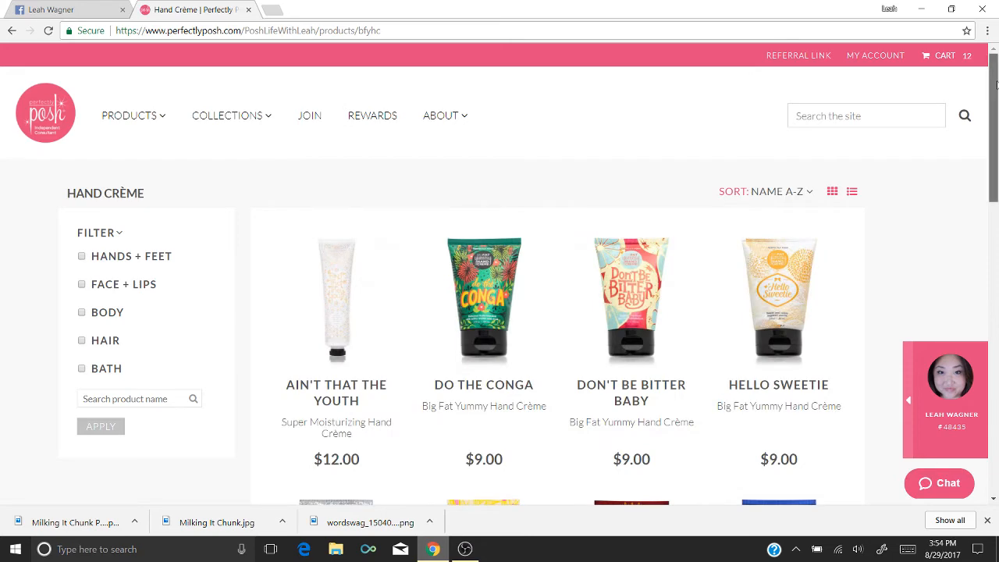
scroll(813, 110, "down", 2)
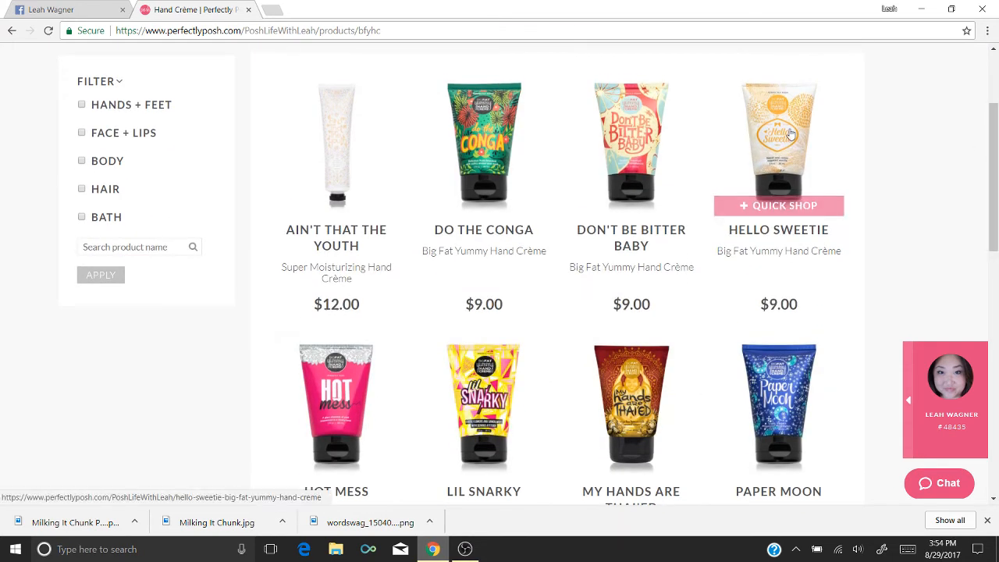
left_click(791, 134)
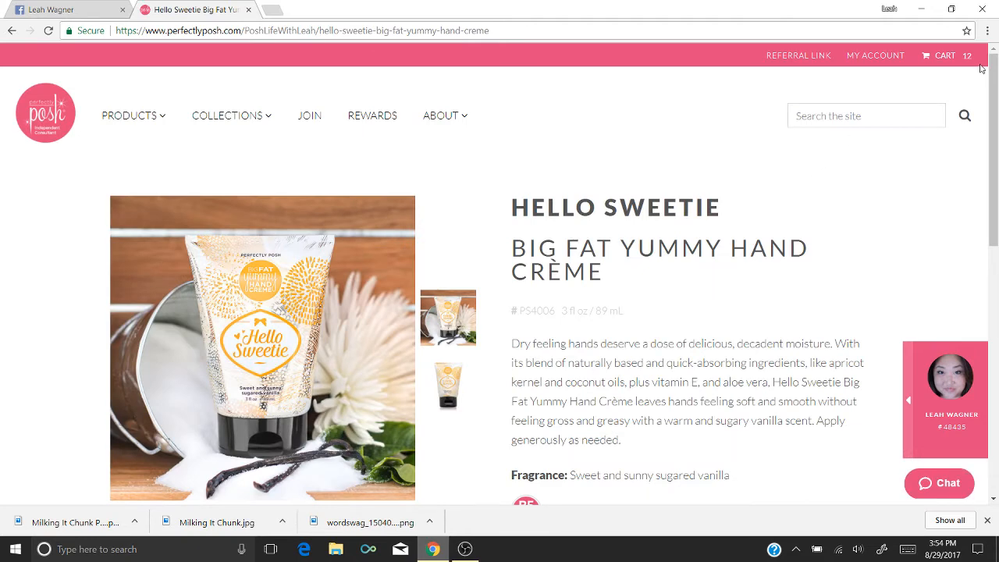
left_click_drag(996, 81, 996, 101)
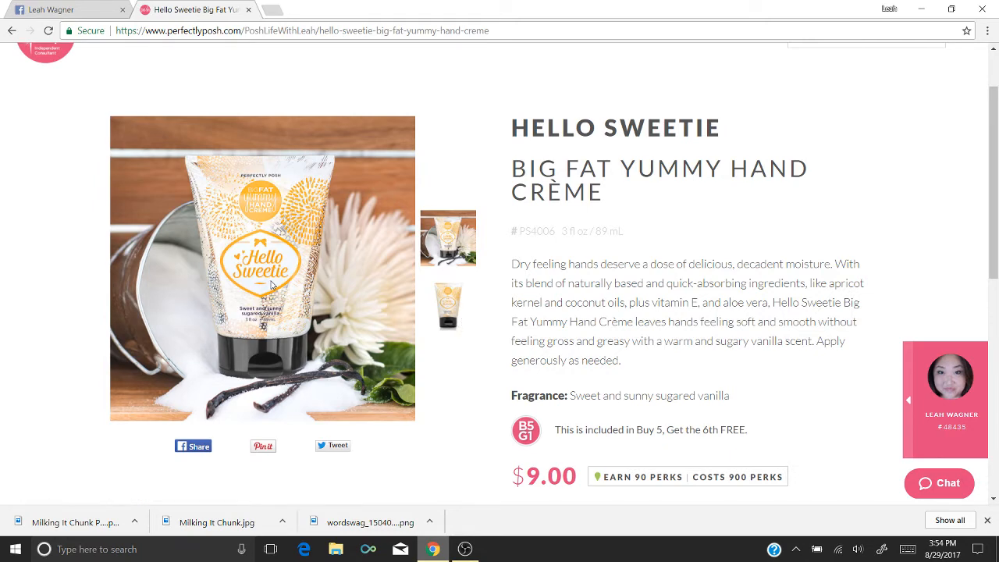
left_click(448, 303)
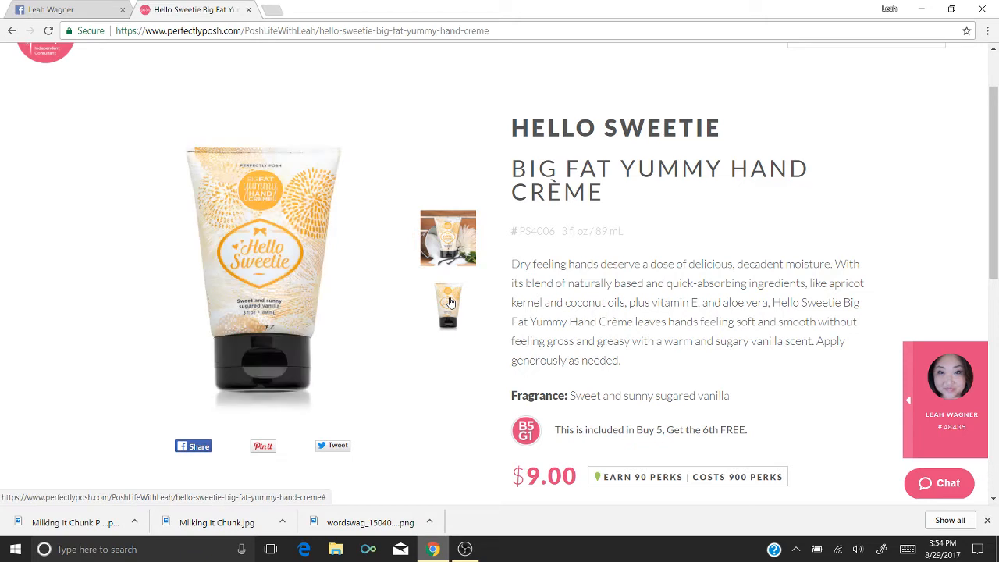
right_click(244, 281)
left_click(258, 306)
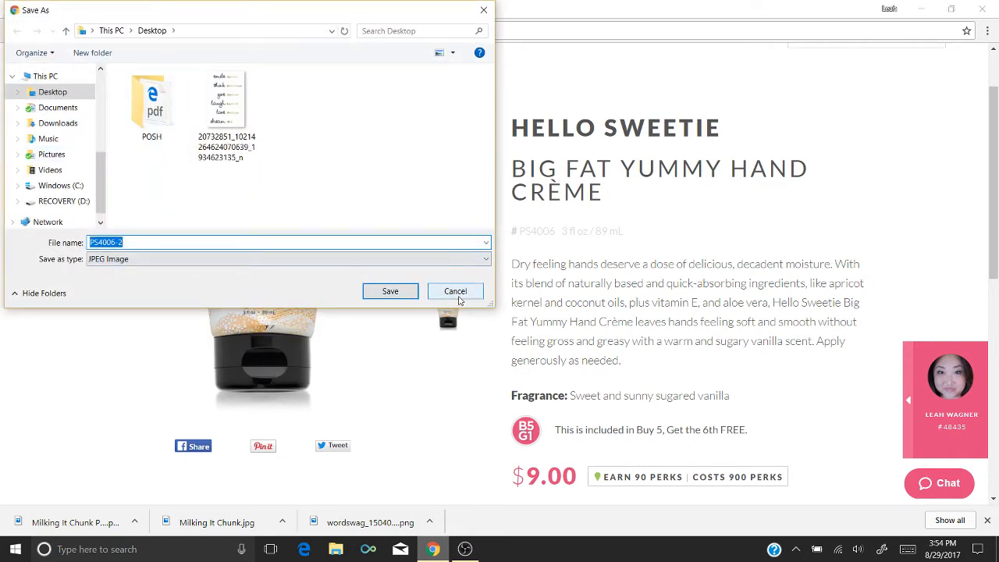
left_click(456, 291)
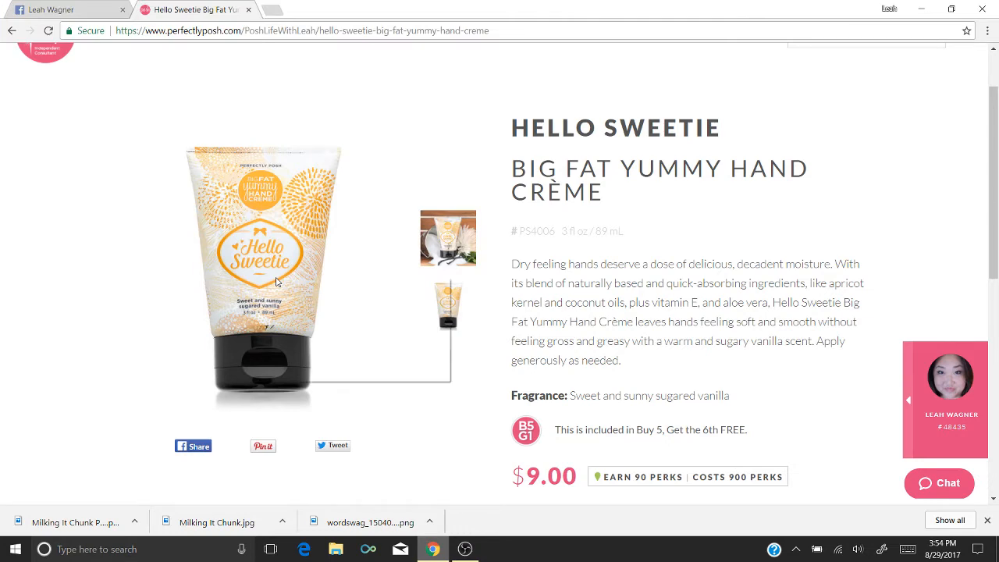
Save the plain product image to the Desktop as a JPEG named "Hello Sweetie"
right_click(276, 278)
left_click(295, 304)
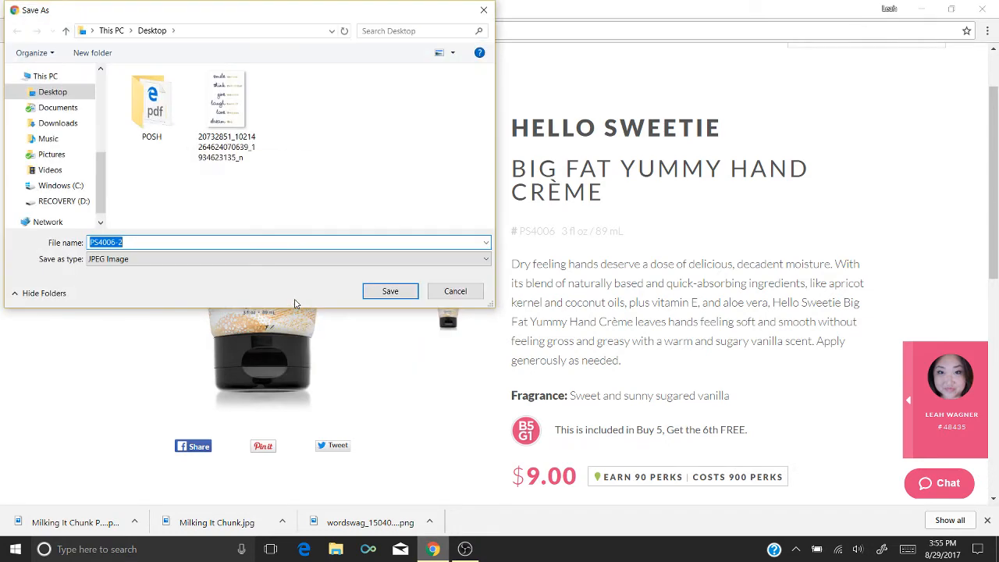
type("Hello Sweetie")
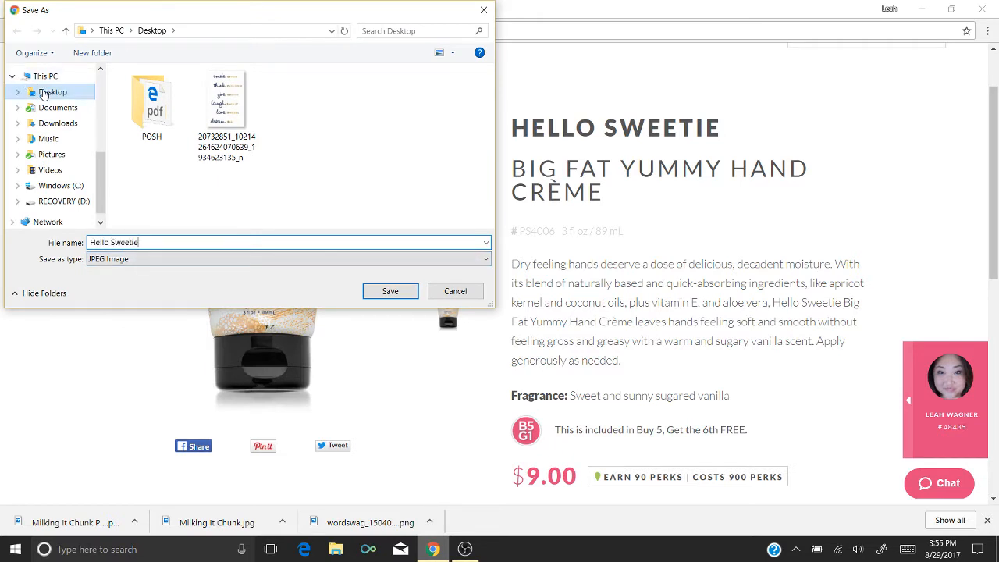
left_click(44, 94)
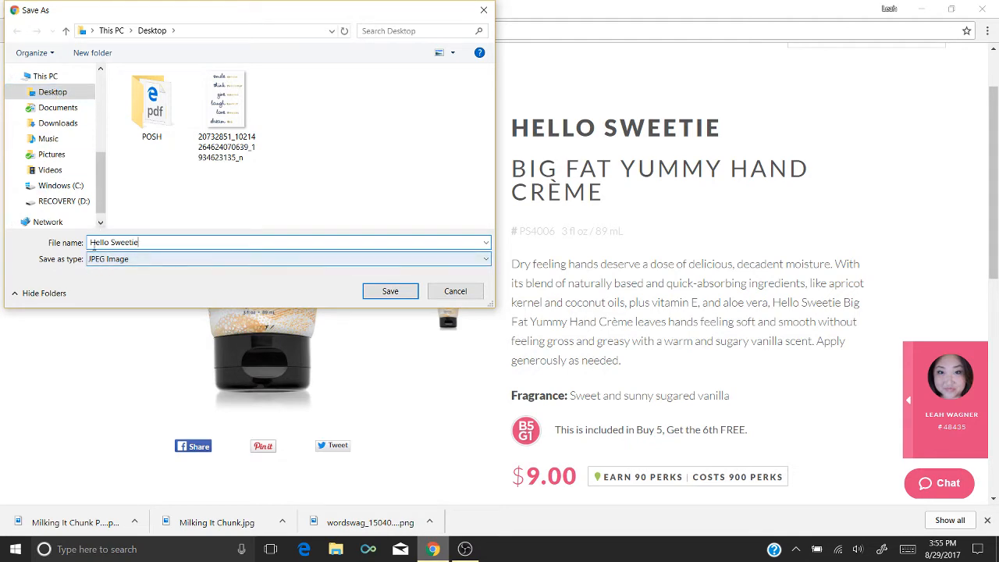
left_click(390, 291)
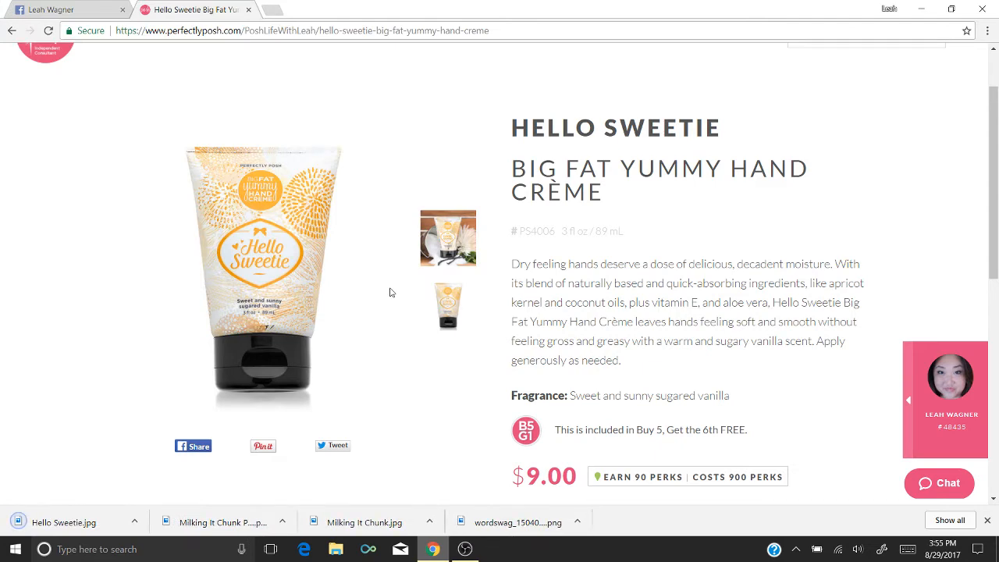
On the Windows desktop, move the Hello Sweetie file beneath the other image file and preview it in Photos
left_click(922, 7)
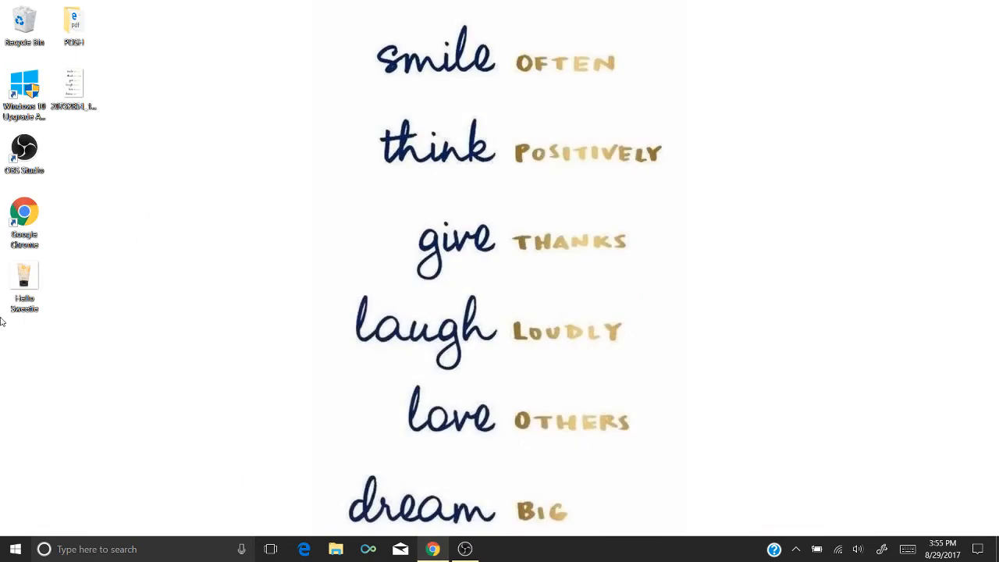
left_click_drag(20, 294, 76, 162)
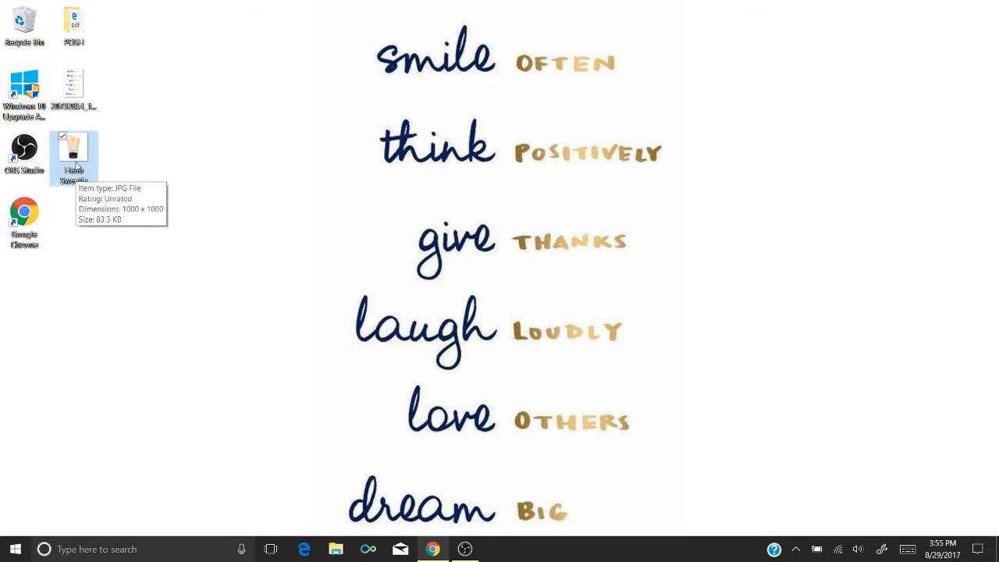
double_click(76, 164)
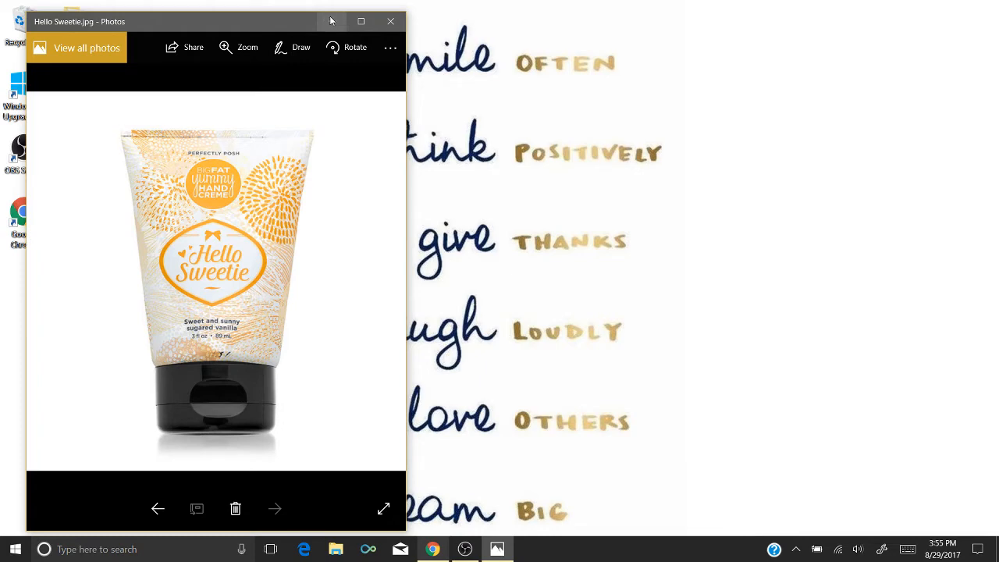
left_click(390, 22)
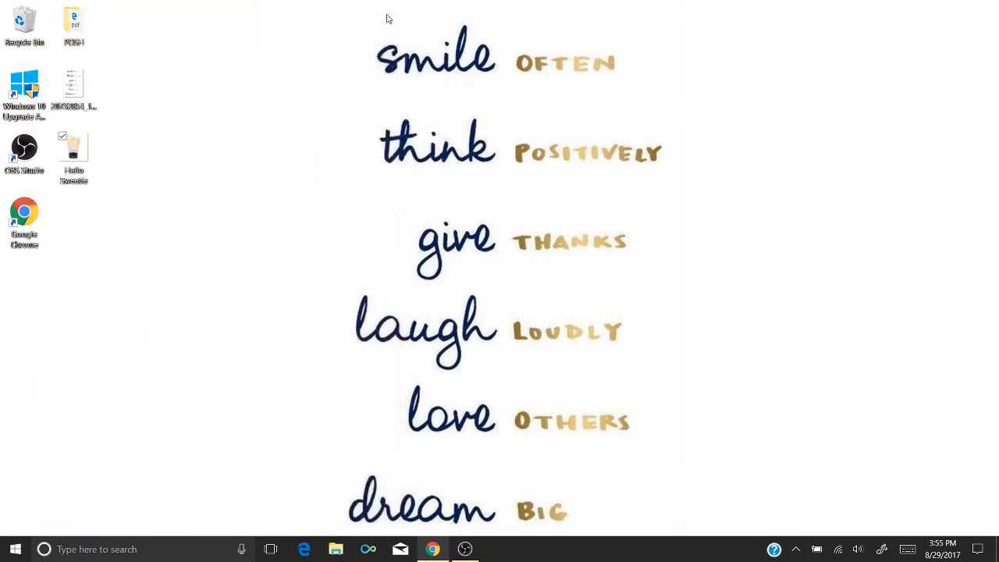
left_click(431, 548)
left_click(267, 9)
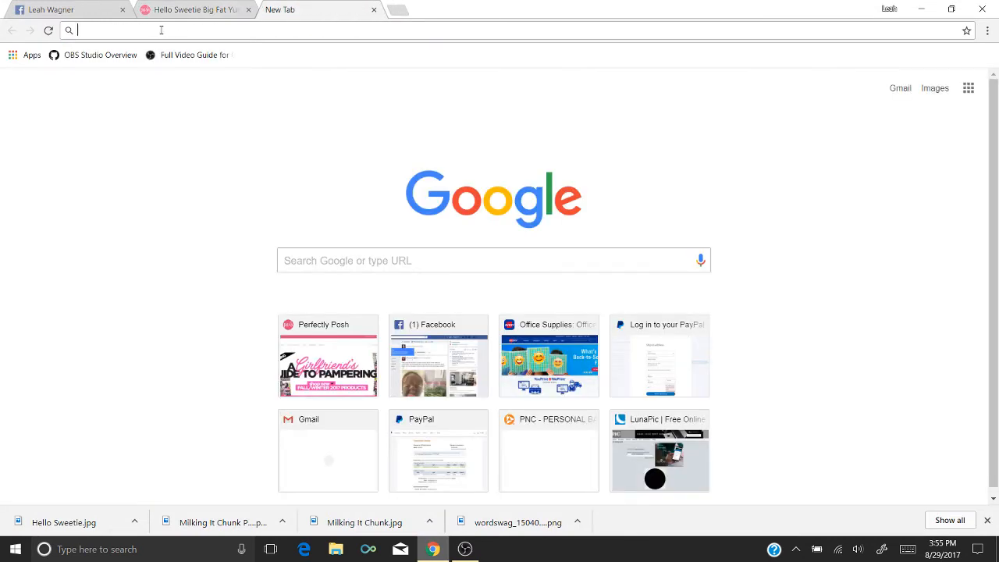
type("www.lun")
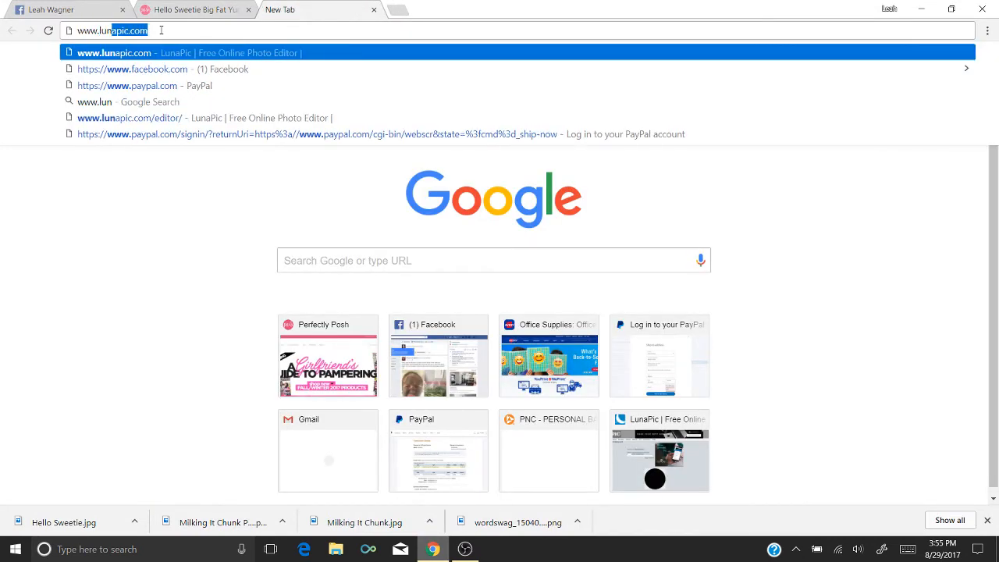
type("apic.com")
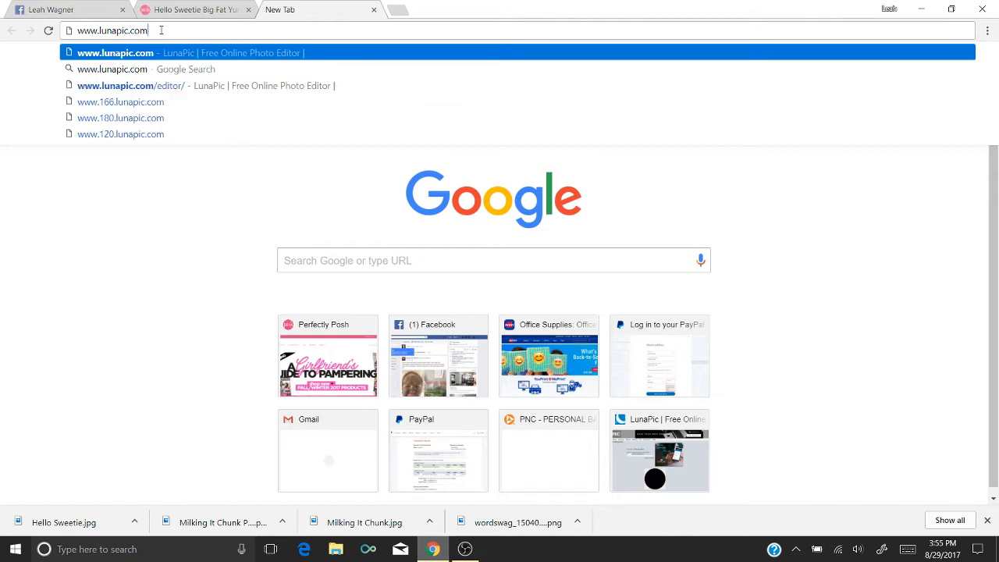
key("Return")
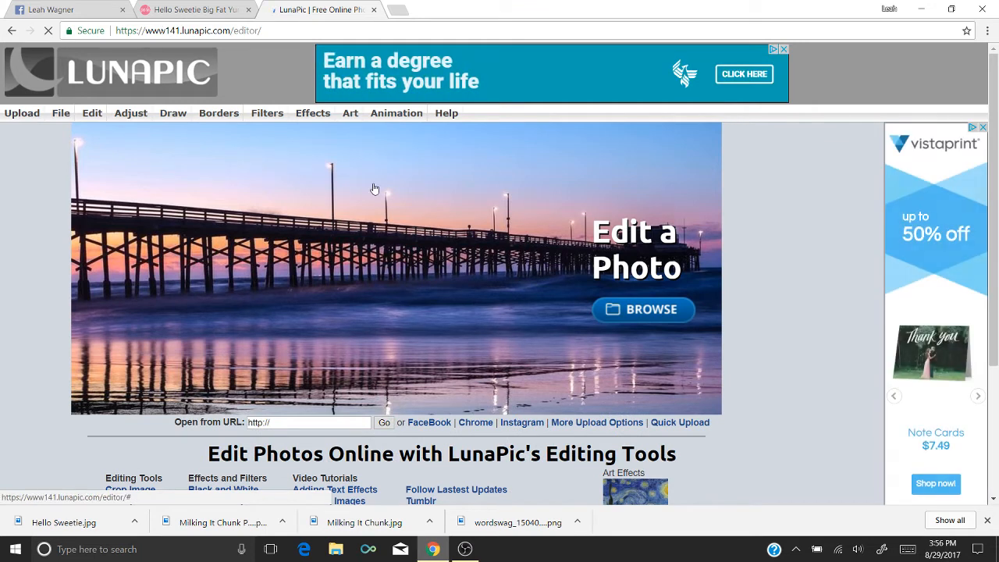
Upload the Hello Sweetie image from the Desktop into the photo editor and look over the whole picture
left_click(442, 375)
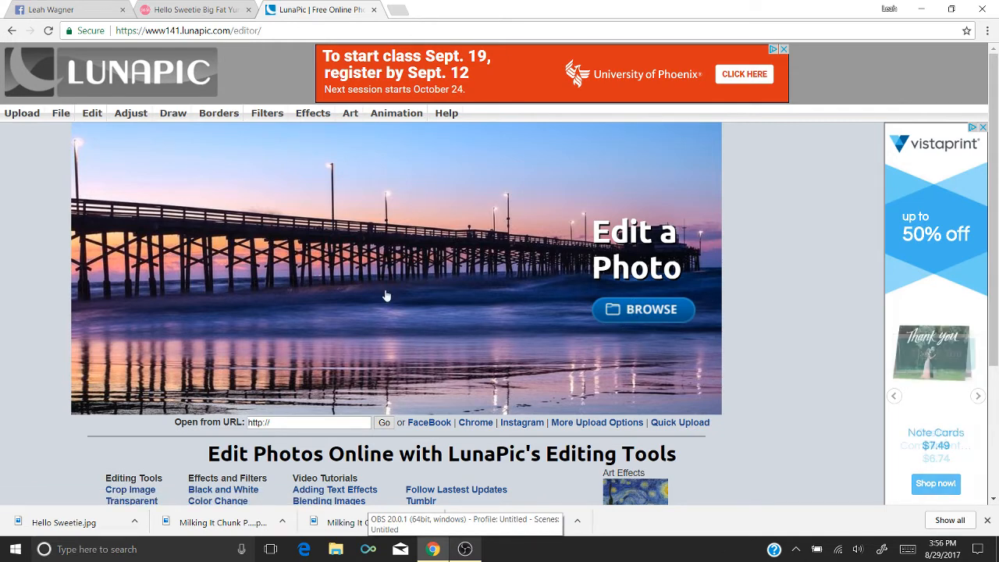
left_click(636, 315)
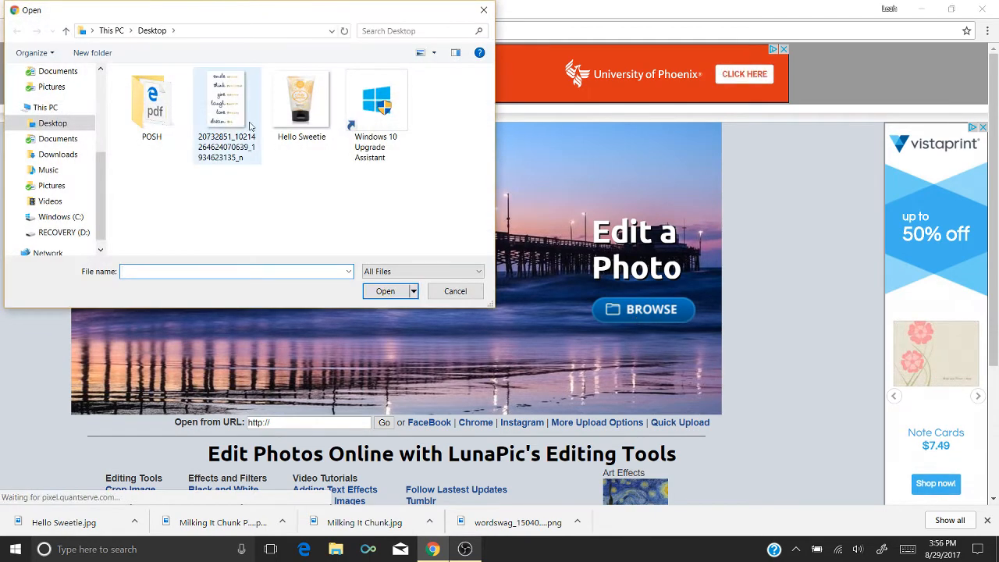
double_click(313, 107)
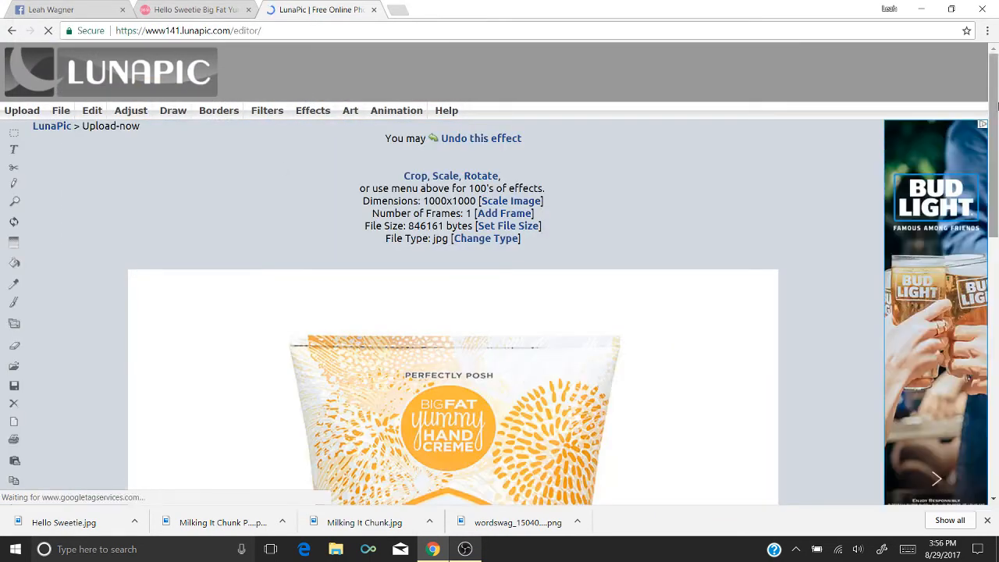
scroll(997, 194, "down", 3)
scroll(997, 194, "down", 2)
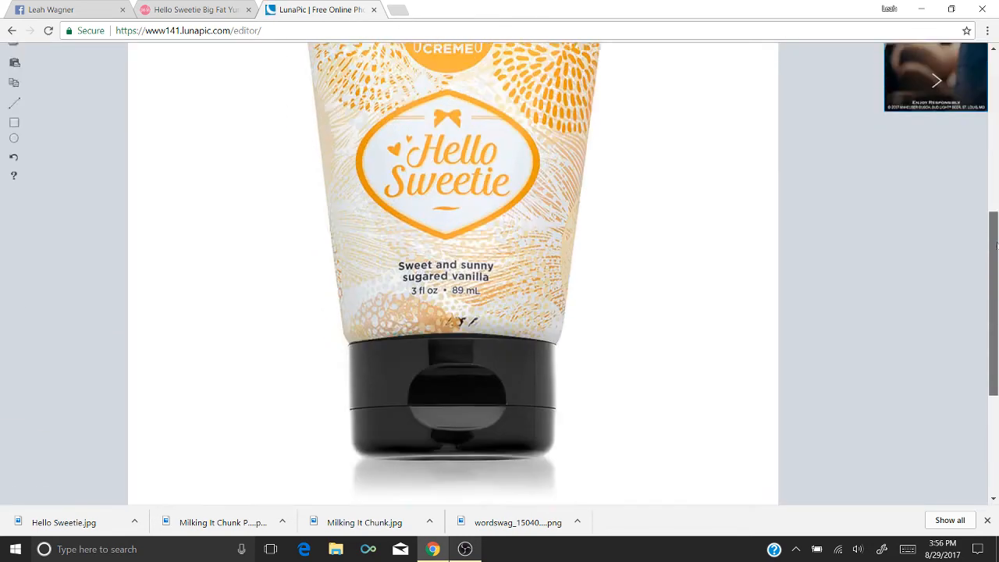
scroll(997, 157, "up", 3)
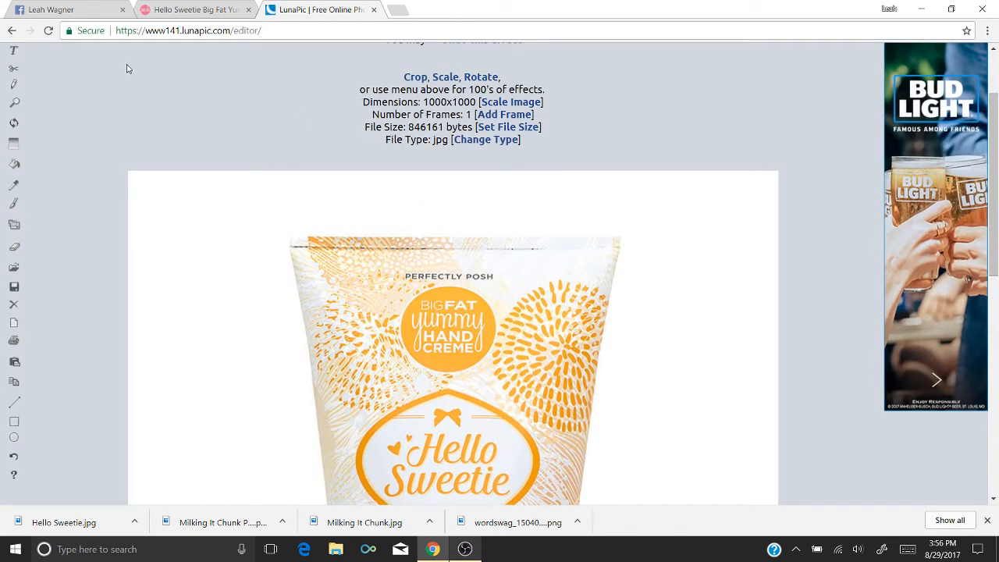
scroll(996, 82, "up", 2)
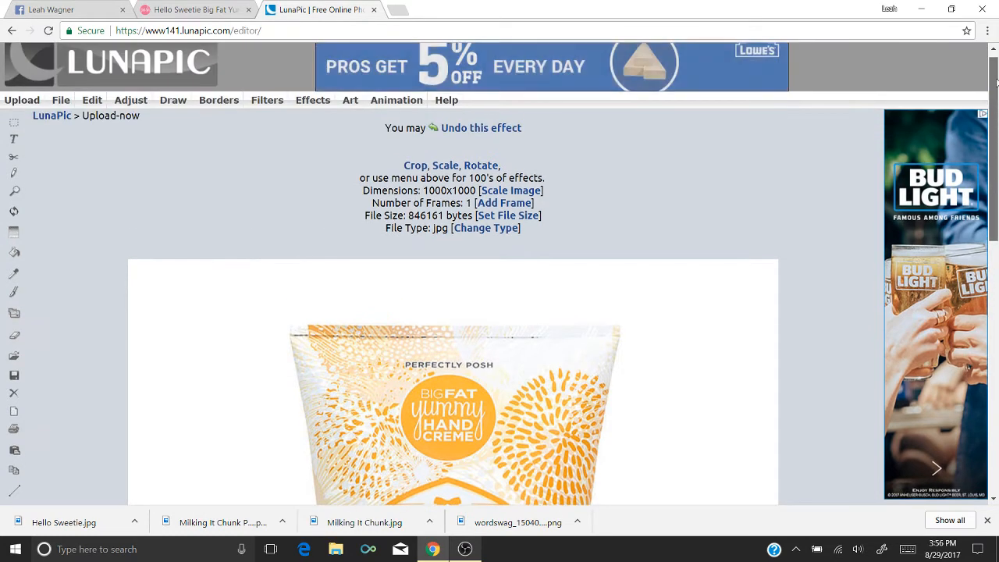
Make the white background around the Hello Sweetie tube transparent and look over the whole picture
mouse_move(92, 104)
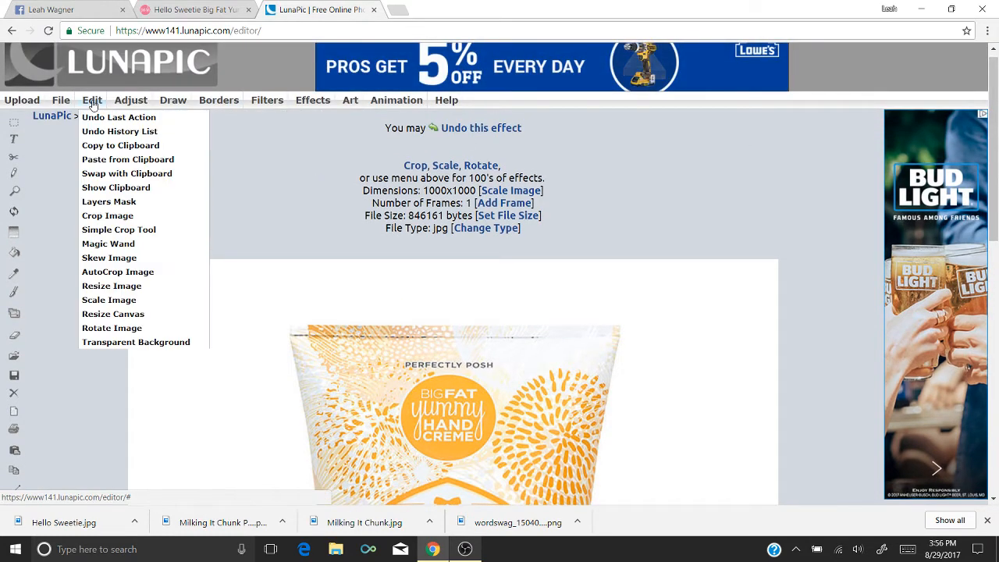
left_click(117, 343)
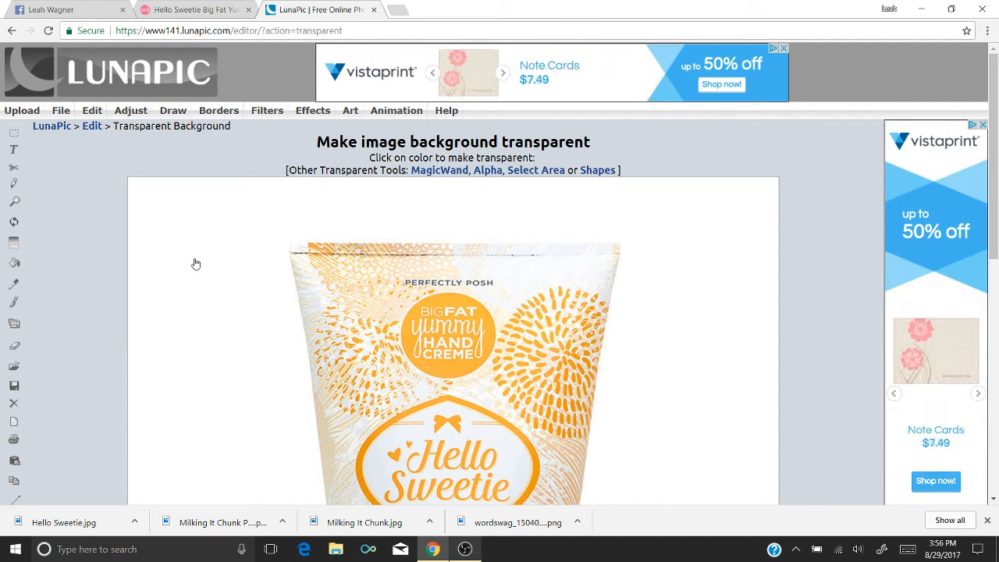
left_click(171, 216)
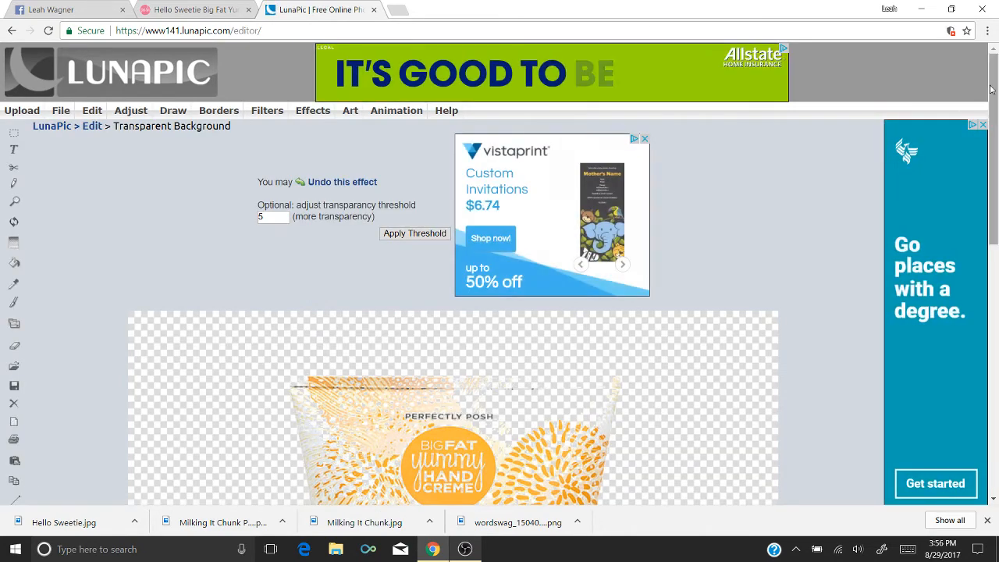
left_click_drag(992, 88, 997, 185)
scroll(281, 308, "down", 1)
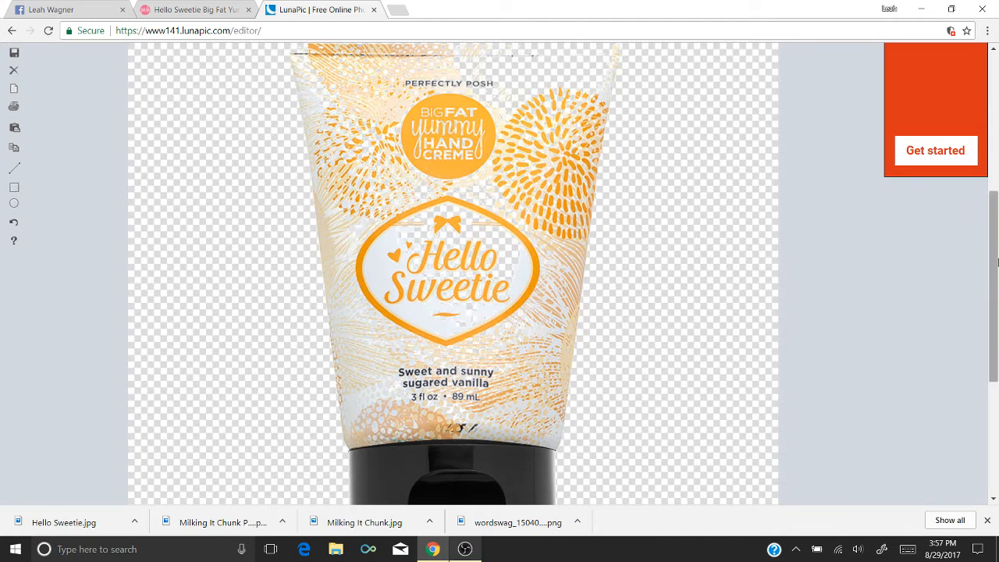
mouse_move(995, 256)
left_mouse_down()
mouse_move(996, 324)
mouse_move(995, 234)
mouse_move(995, 260)
left_mouse_up()
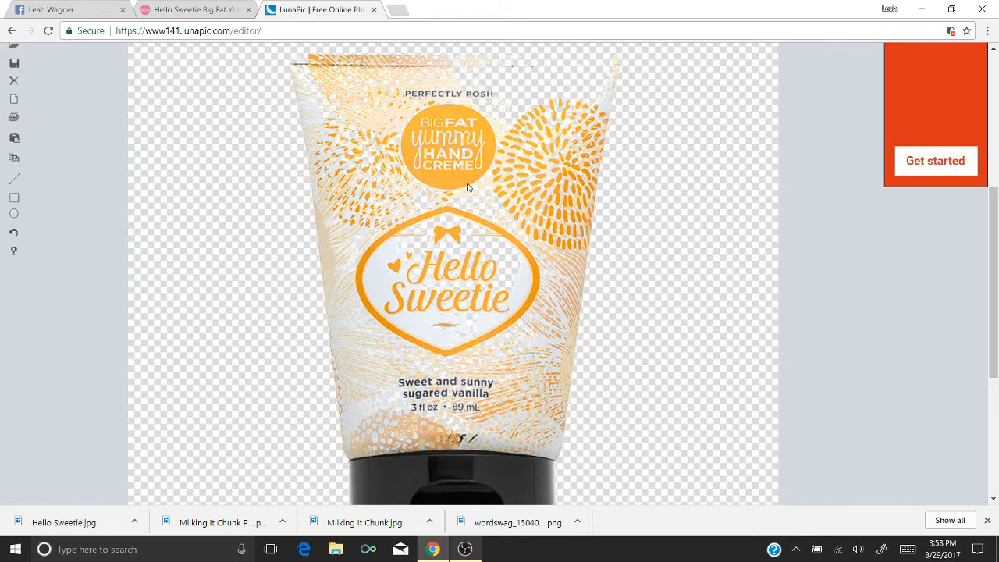
Save the transparent image to the Desktop as a PNG named "Hello Sweetie PNG"
right_click(417, 274)
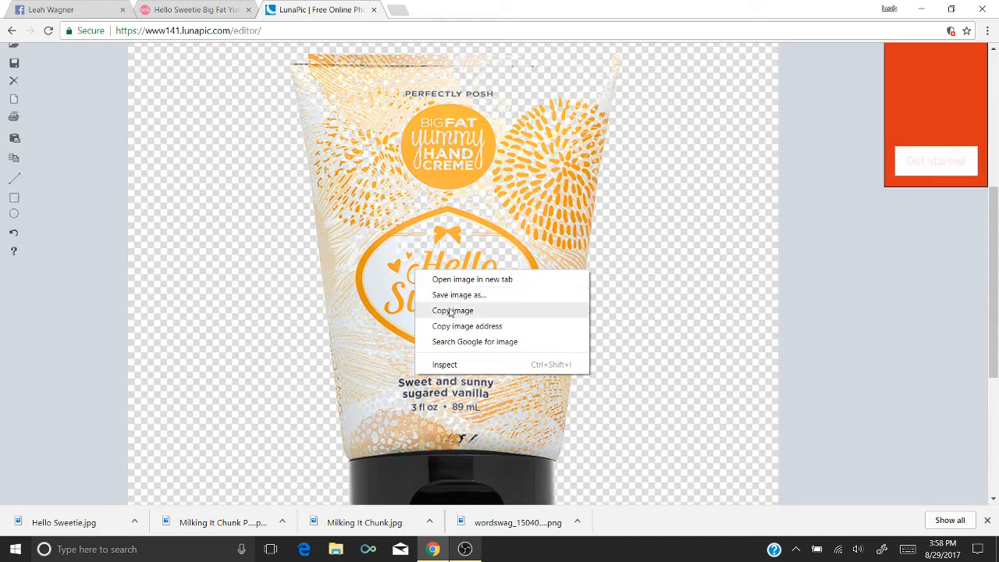
left_click(453, 228)
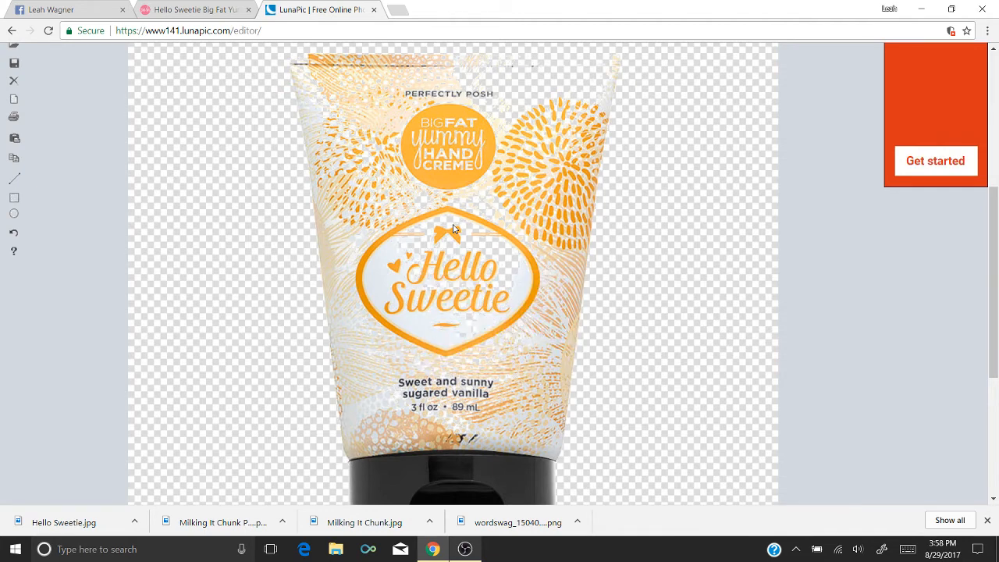
right_click(453, 229)
left_click(475, 247)
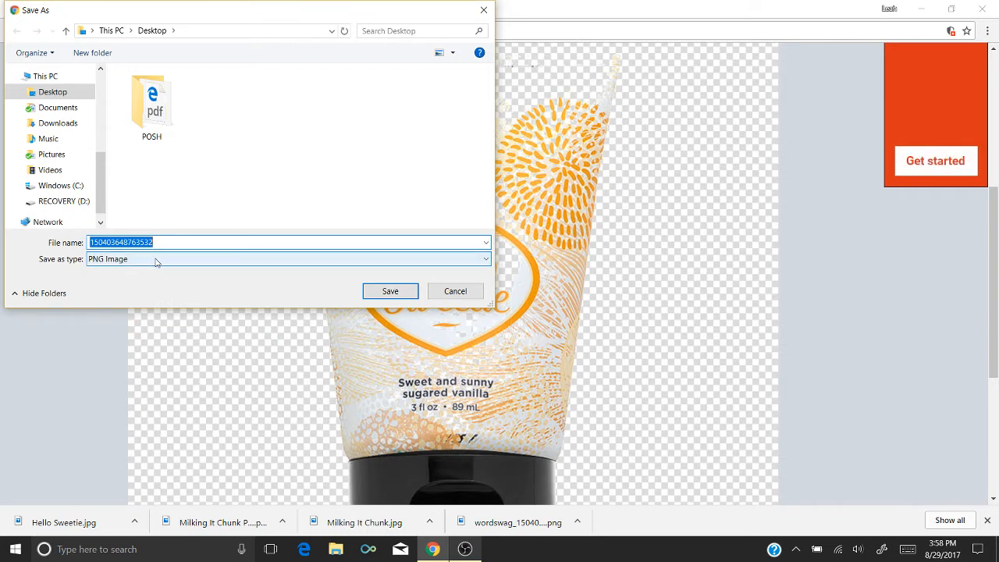
type("Hello Swe")
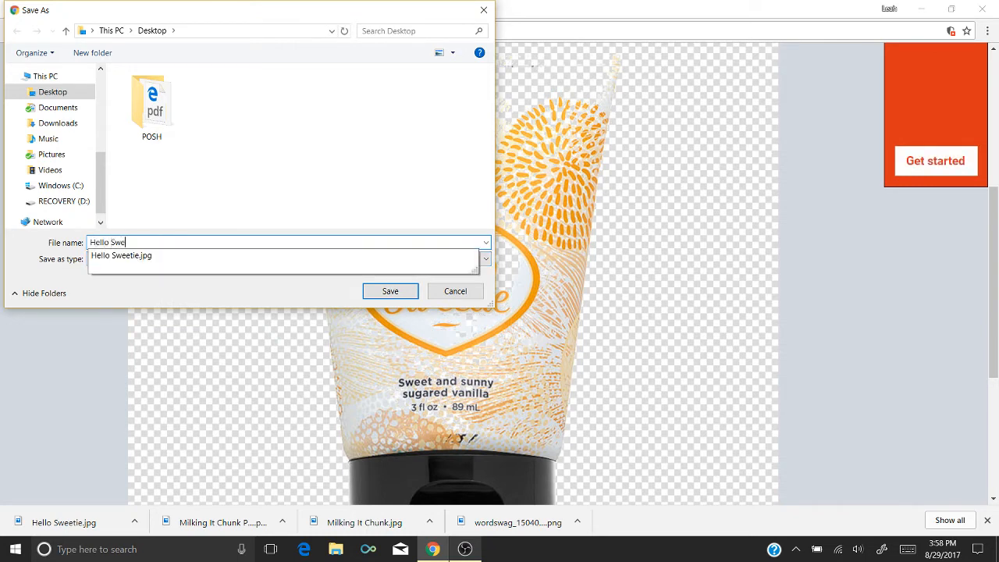
type("etie PNG")
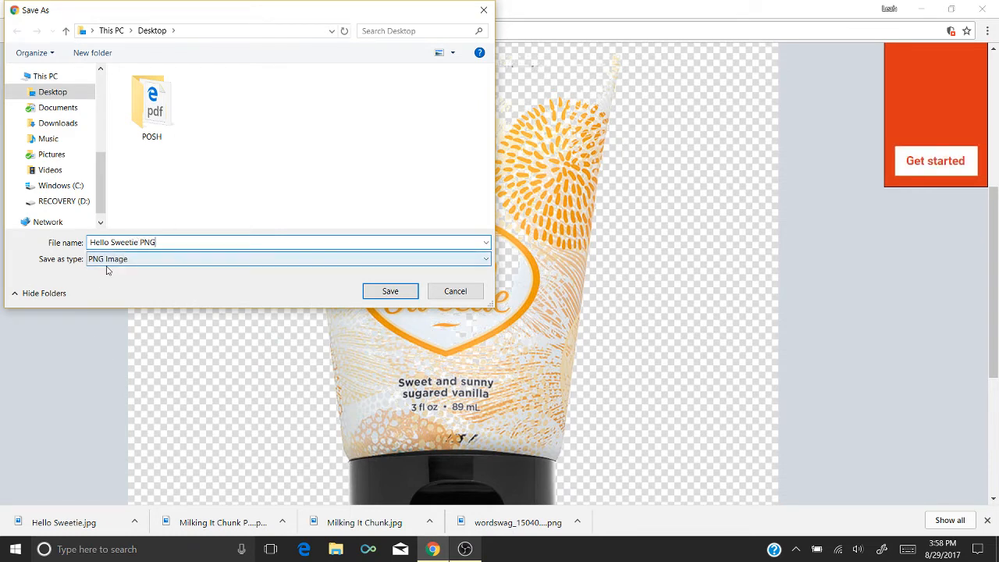
left_click(389, 292)
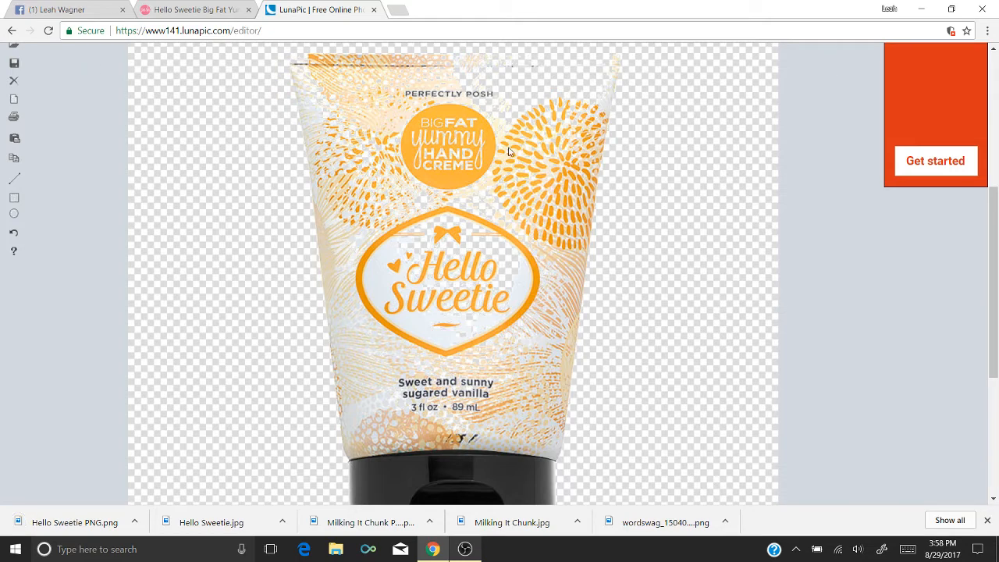
Open befunky.com in a new browser tab
left_click(397, 9)
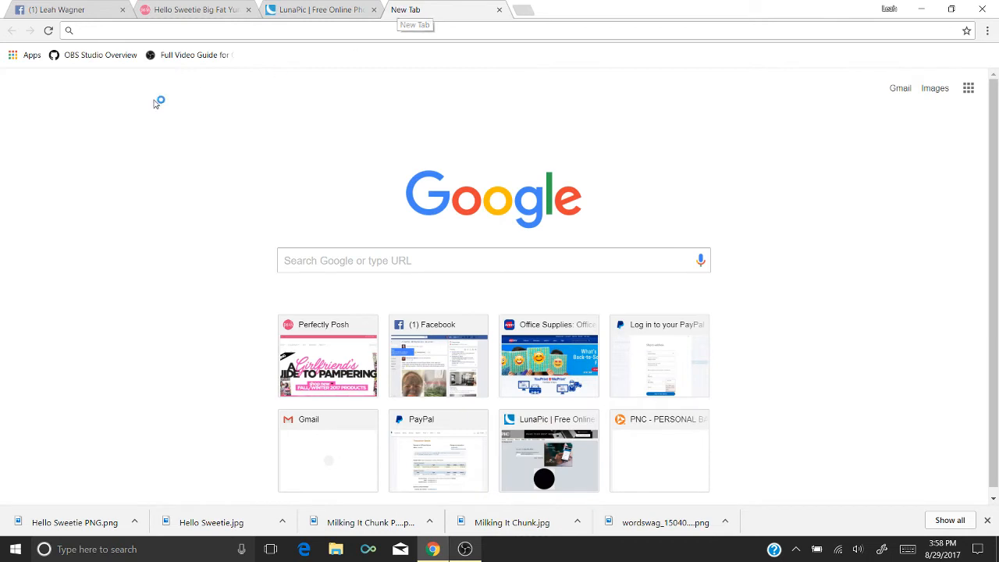
type("bef")
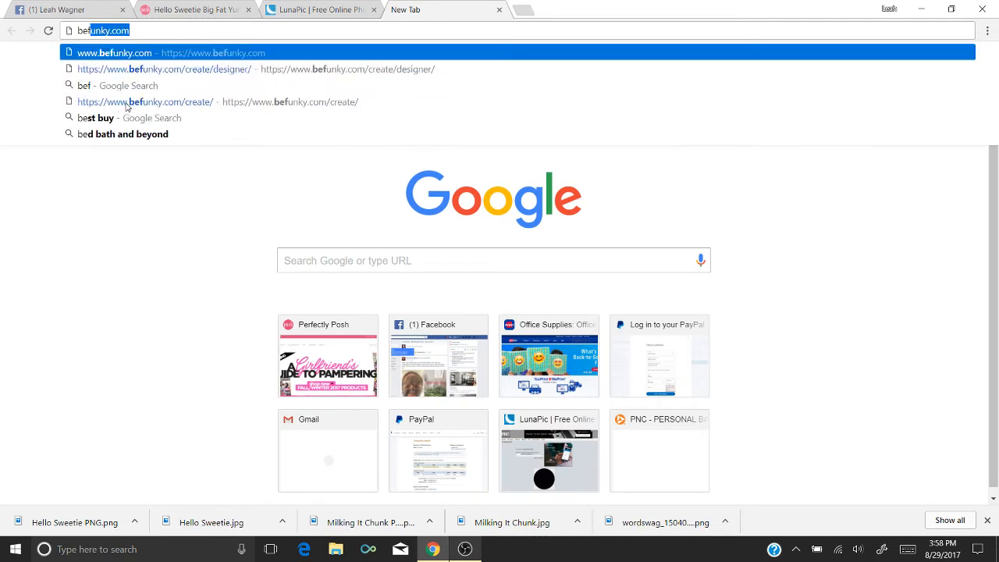
key("BackSpace")
type("unky.ciom")
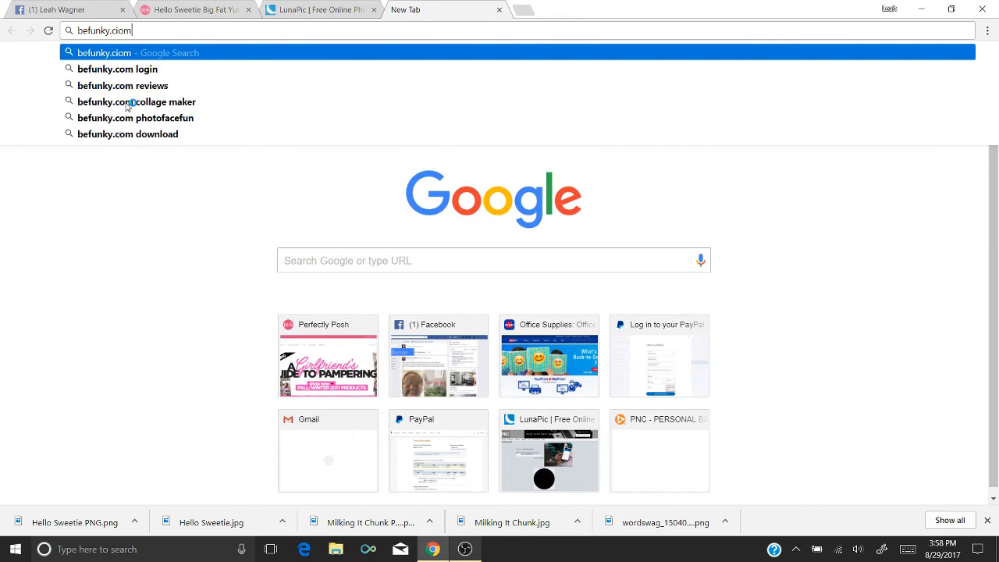
key("BackSpace")
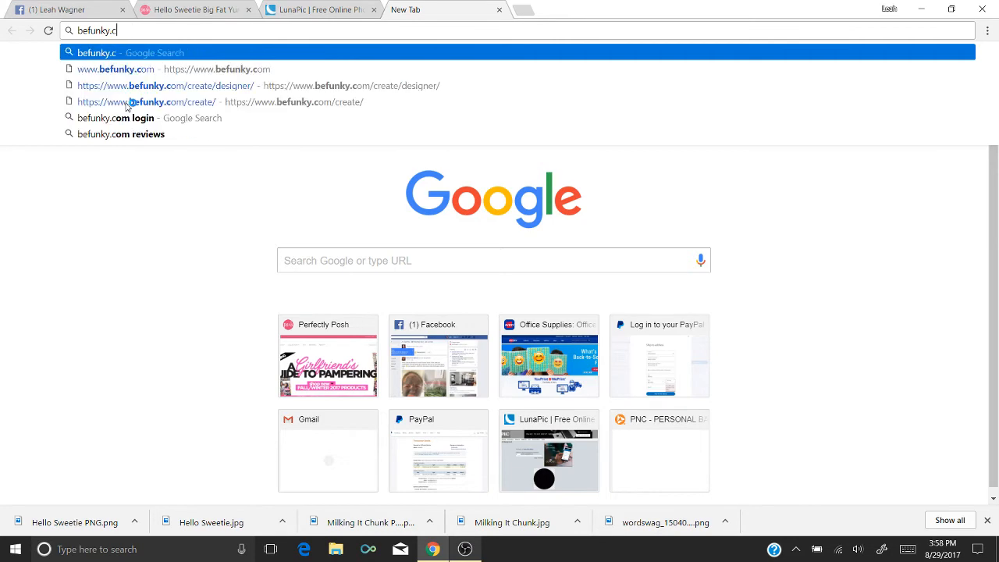
type("om")
key("Return")
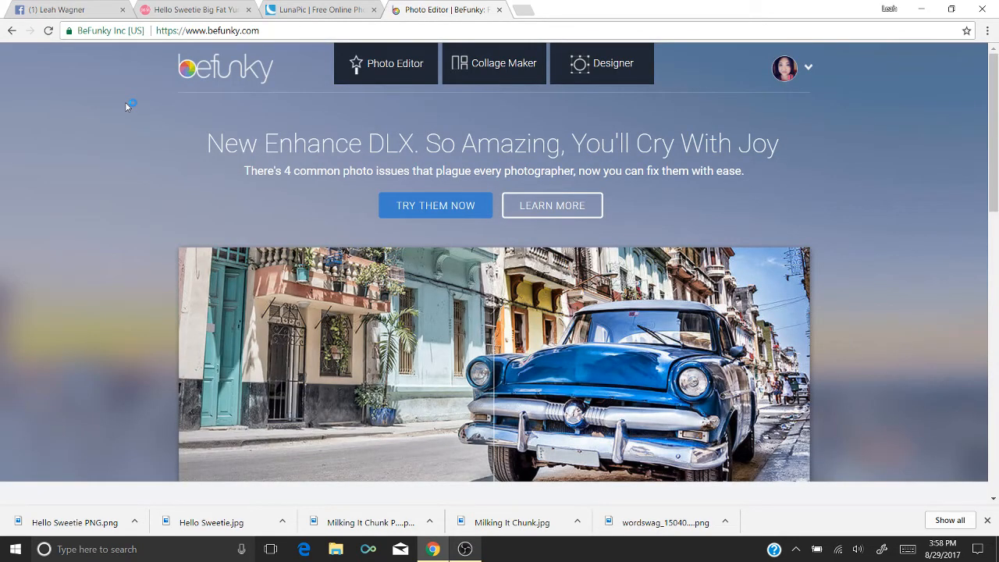
Open the BeFunky Designer and start a blank Event Graphics template sized 5" x 7" (1500 x 2100 px)
mouse_move(83, 269)
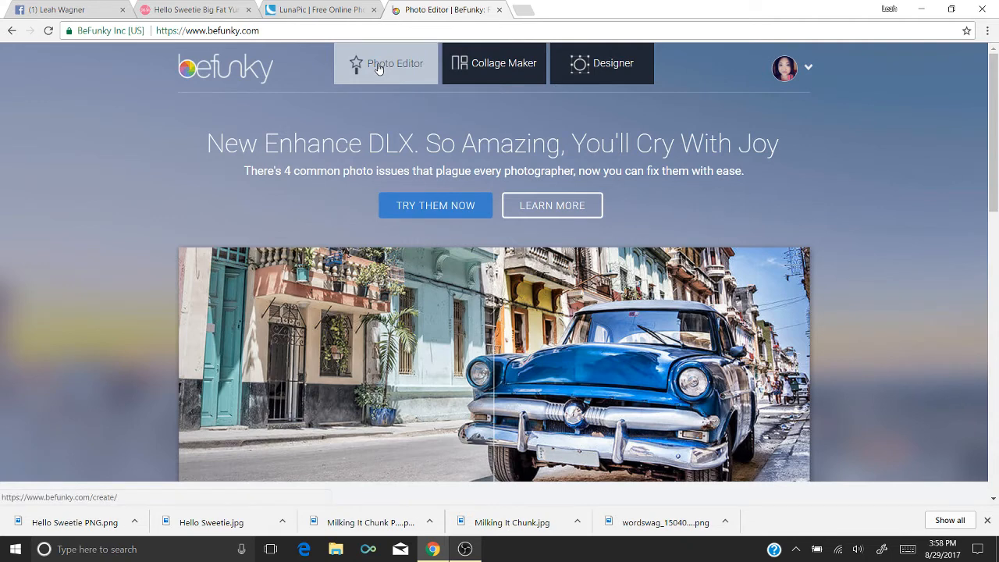
left_click(594, 67)
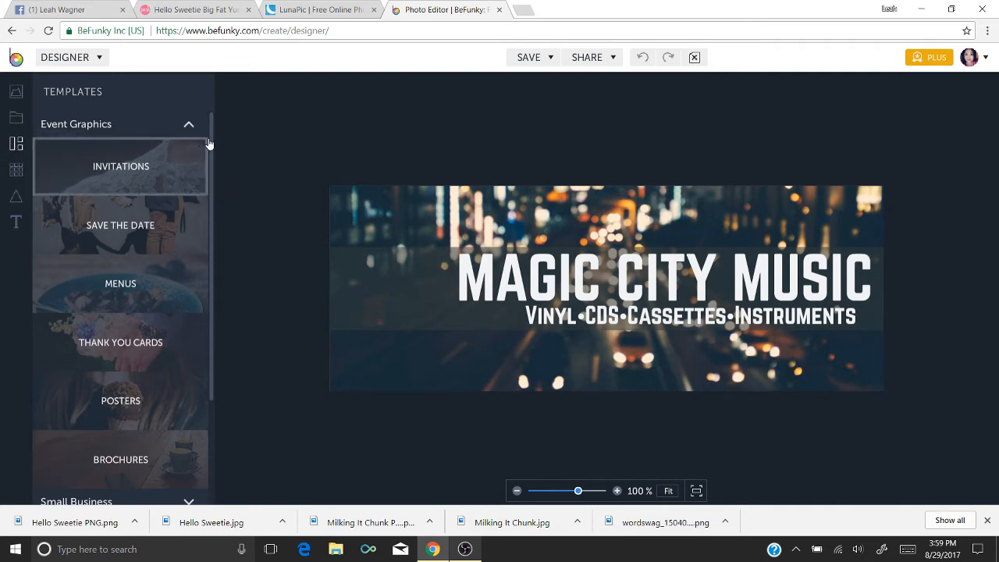
left_click_drag(212, 145, 231, 267)
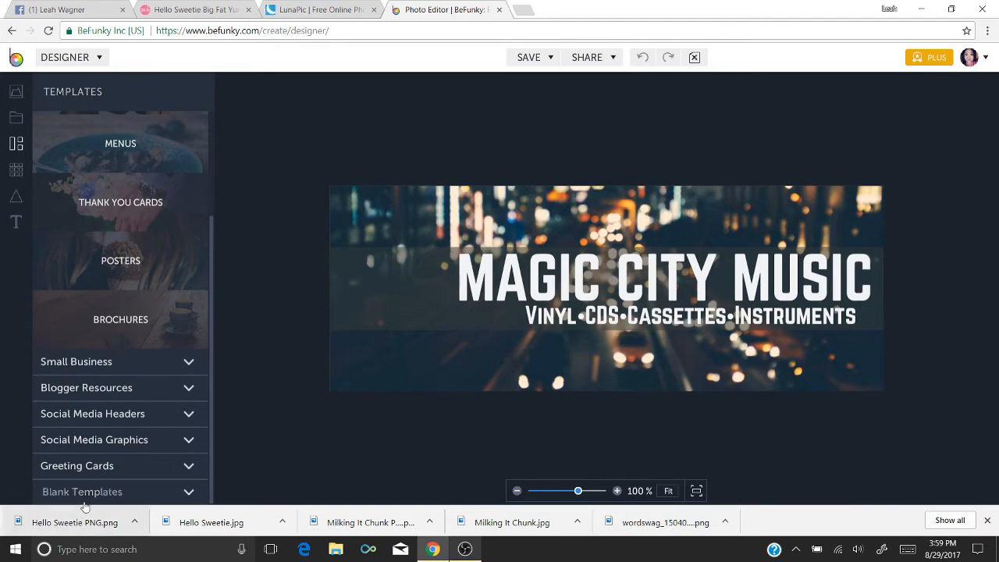
left_click(89, 491)
left_click(171, 344)
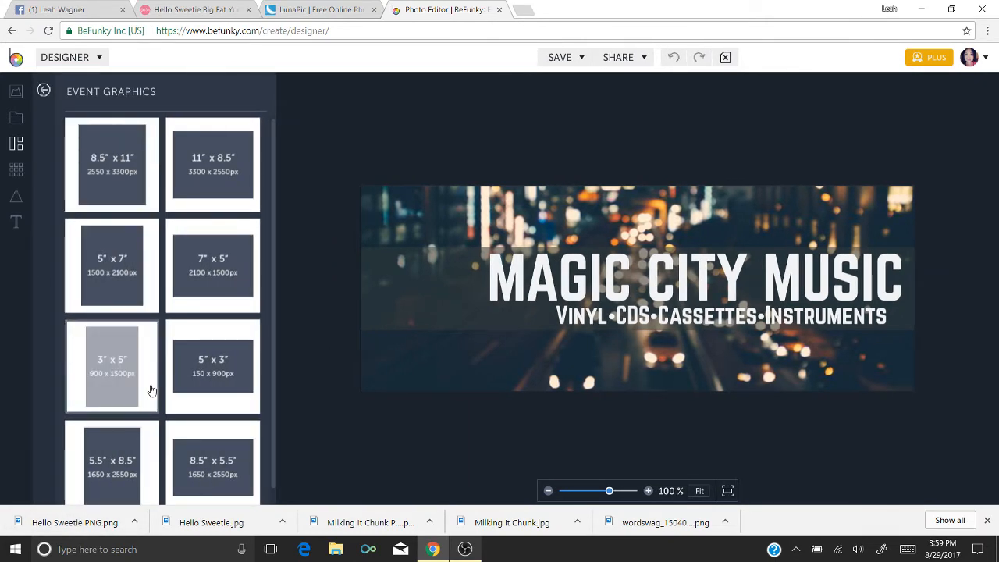
left_click(111, 265)
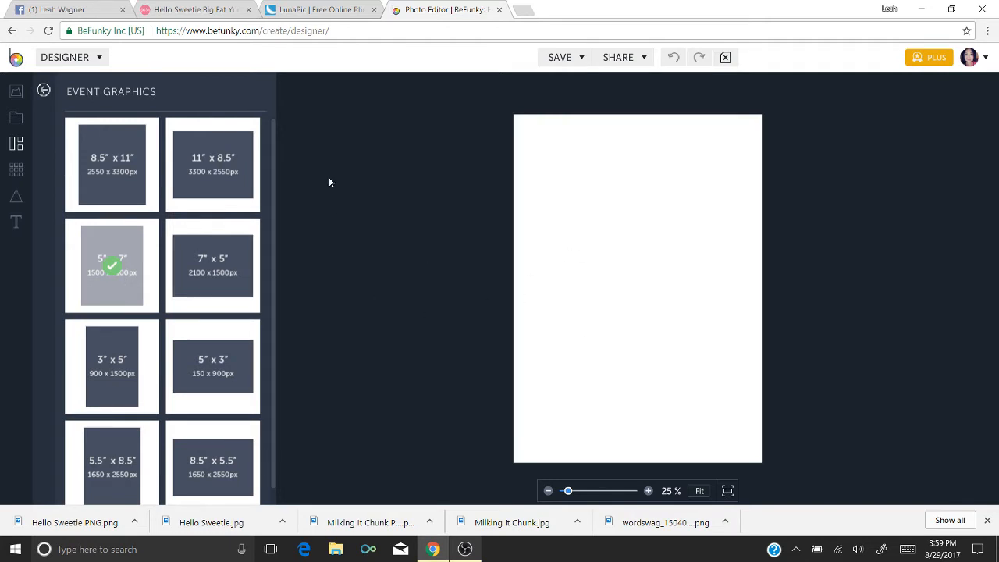
Import the Hello Sweetie PNG file from the Desktop into the Image Manager
left_click(45, 91)
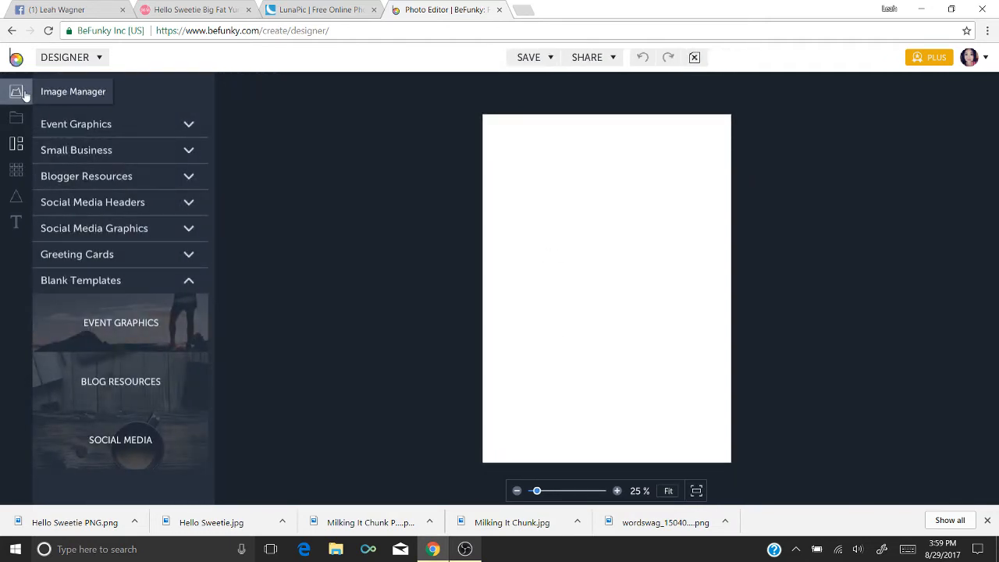
left_click(16, 92)
left_click(76, 121)
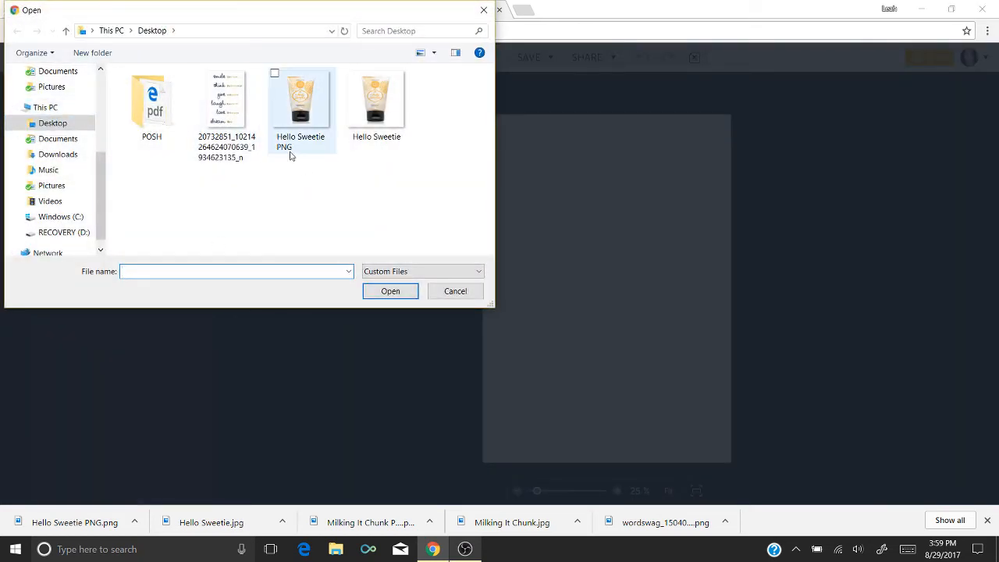
double_click(298, 114)
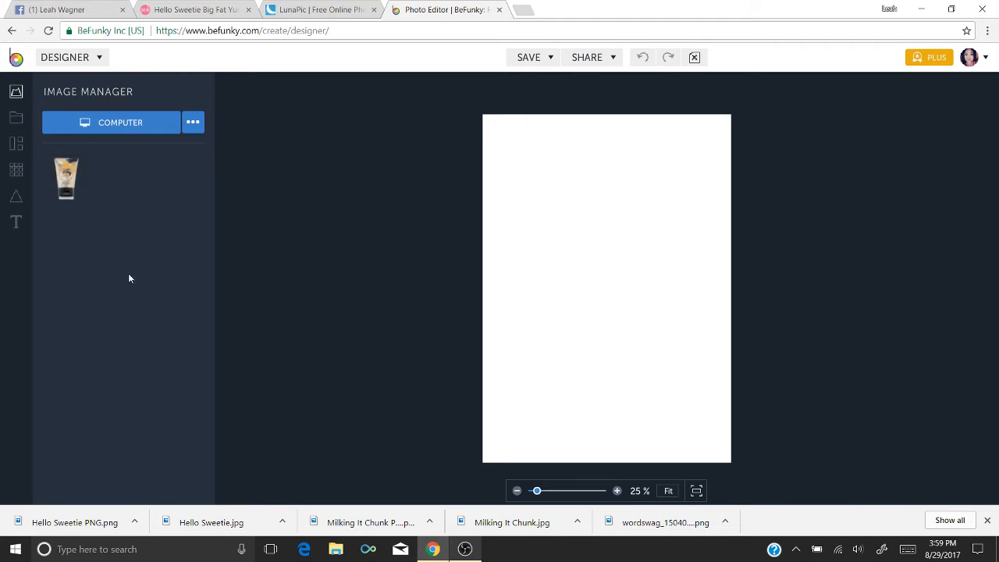
Place the Hello Sweetie tube on the blank page, enlarge it to about twice its size and move it near the page's middle
left_click_drag(67, 174, 541, 186)
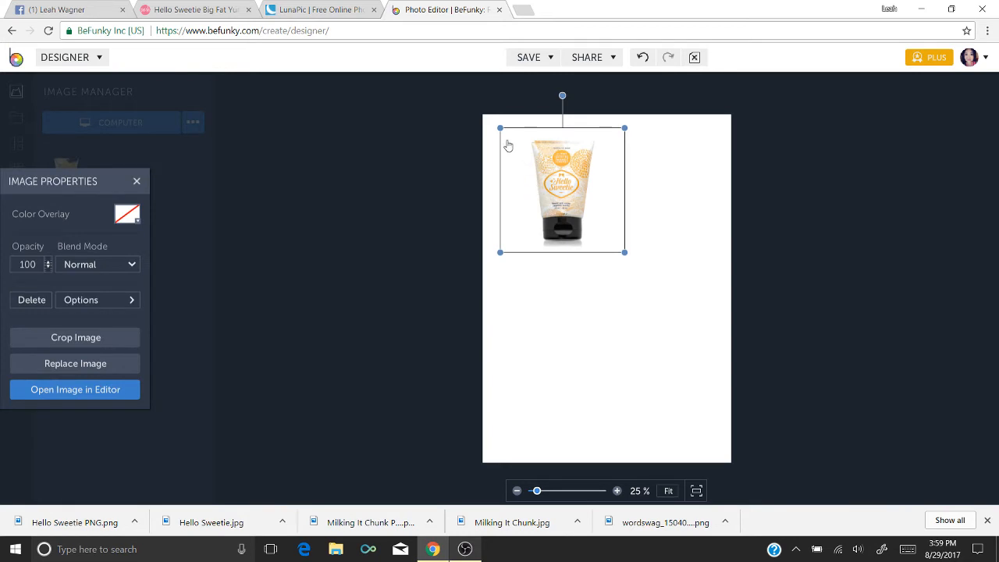
left_click_drag(502, 255, 469, 350)
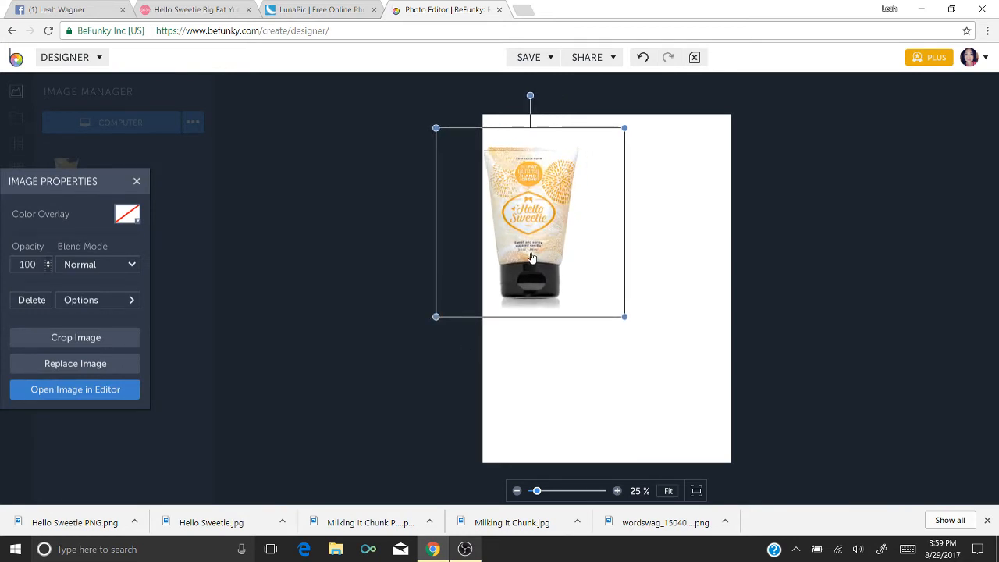
left_click_drag(532, 258, 598, 330)
left_click_drag(502, 202, 442, 141)
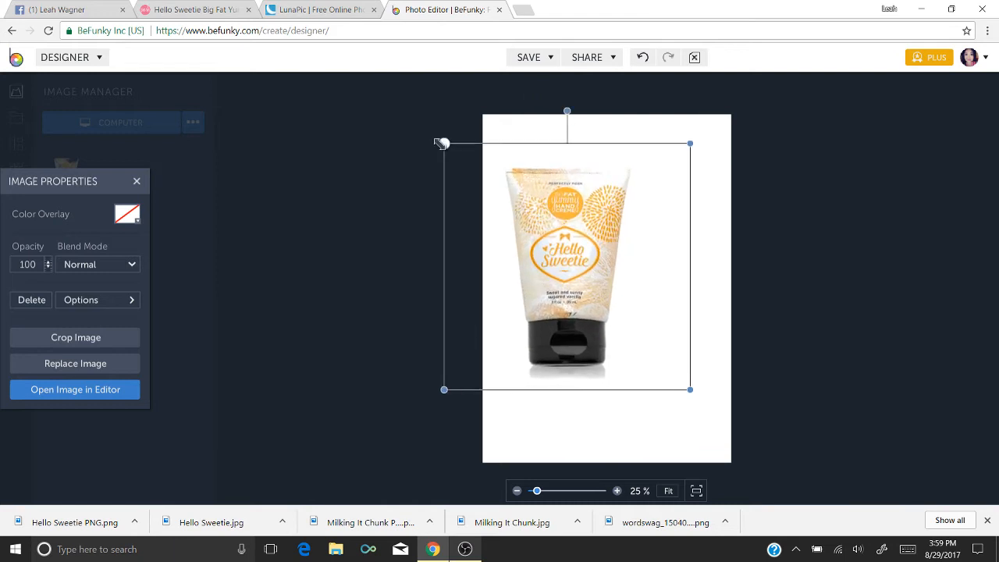
left_click_drag(536, 244, 540, 306)
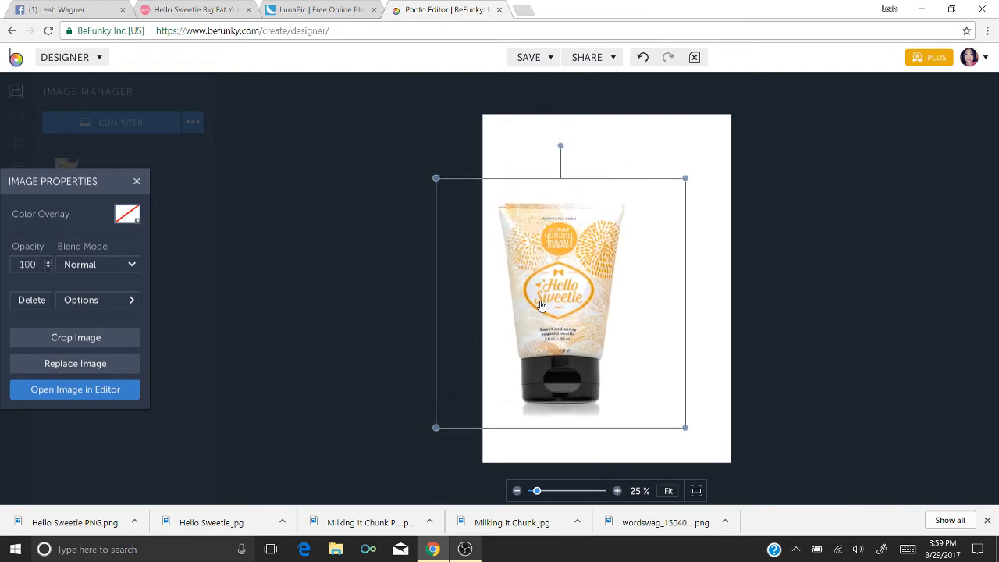
Deselect the tube and set the page background to the bright blue color preset
left_click(648, 149)
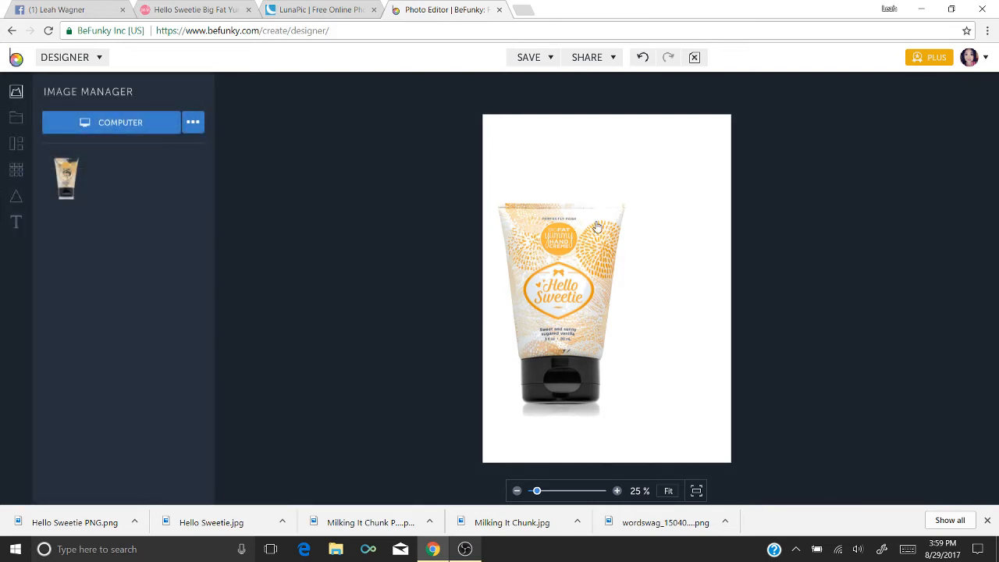
left_click(16, 170)
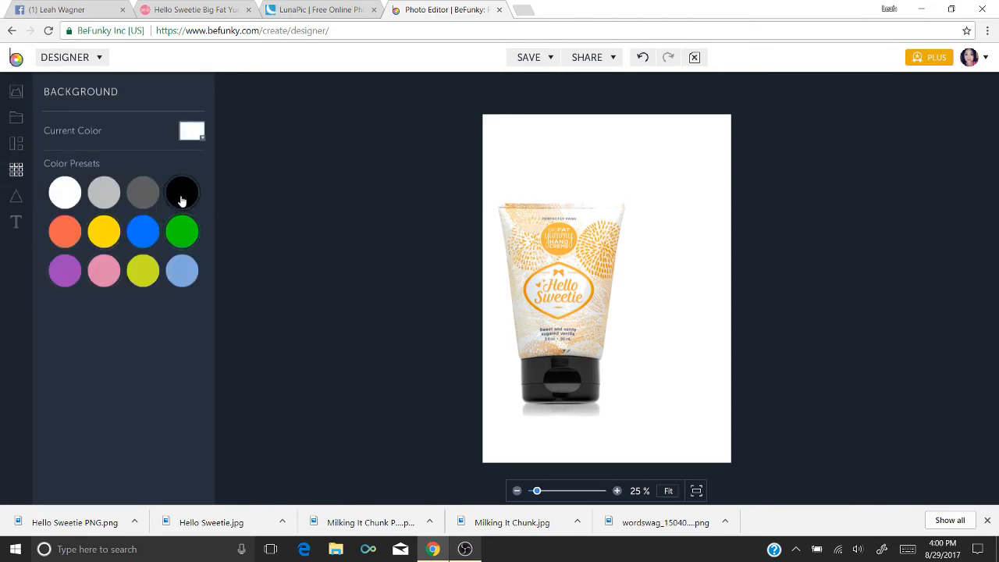
left_click(144, 236)
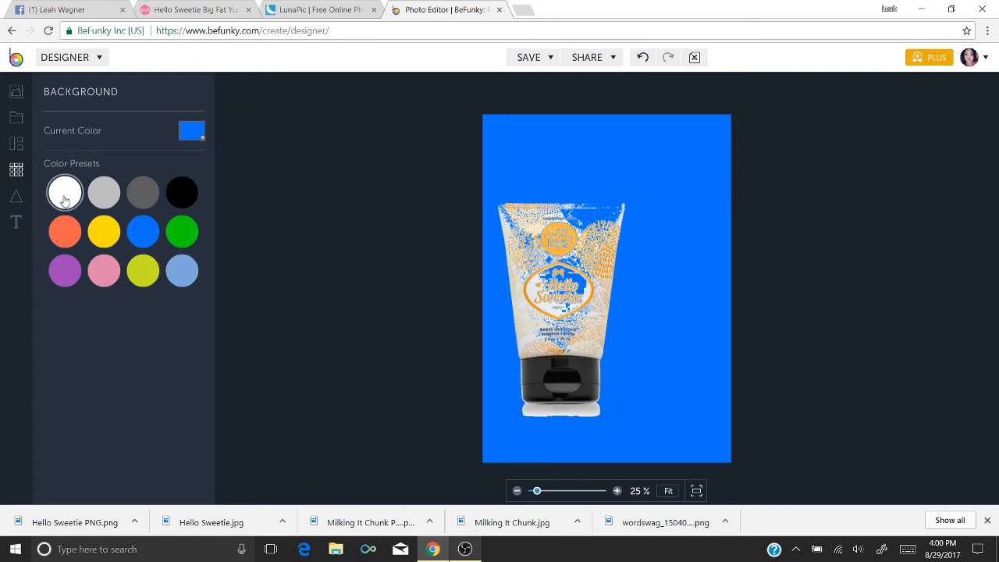
Shrink the tube image to about half its size, move it to the page's upper-left corner and deselect it
left_click(516, 249)
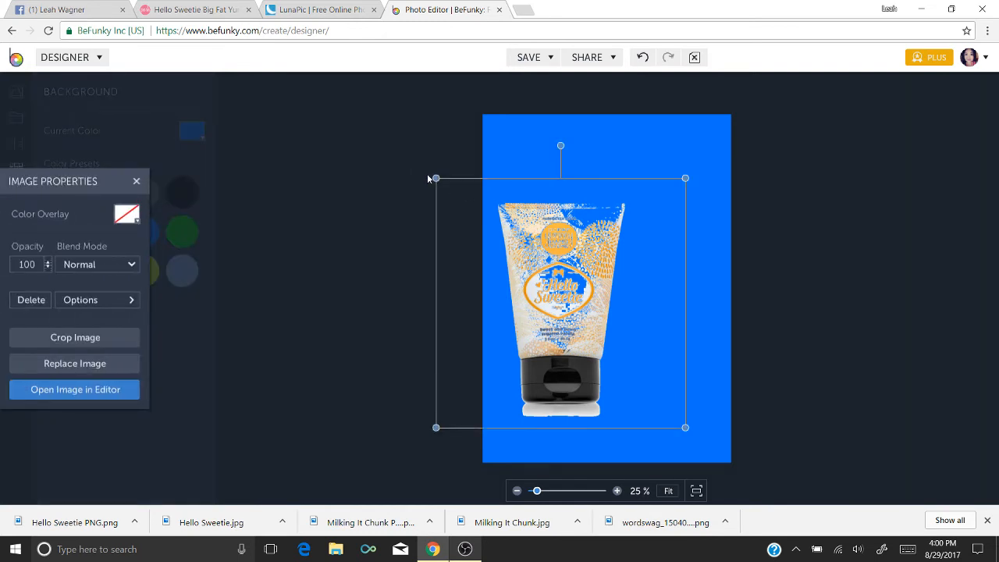
left_click_drag(436, 177, 551, 290)
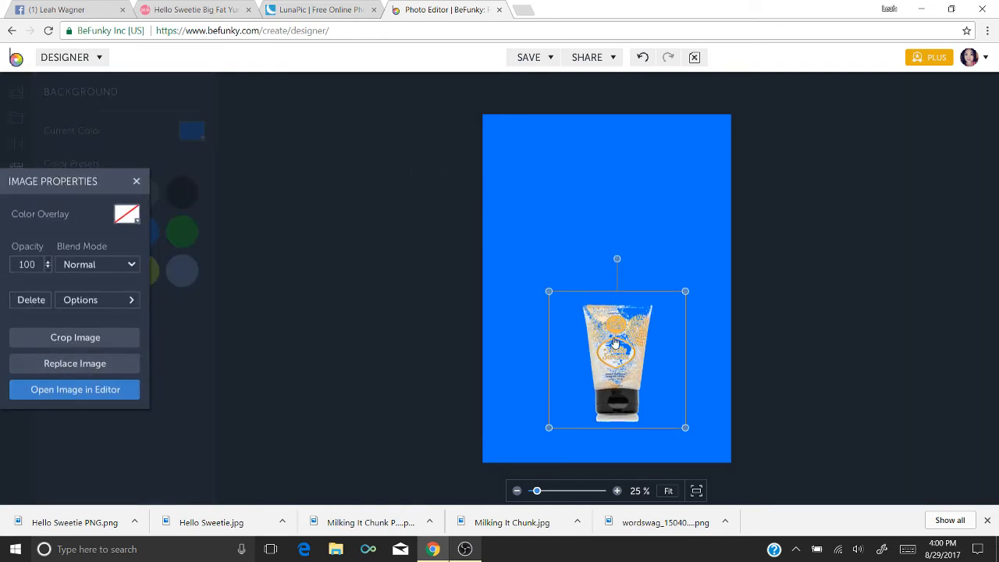
left_click_drag(603, 320, 509, 138)
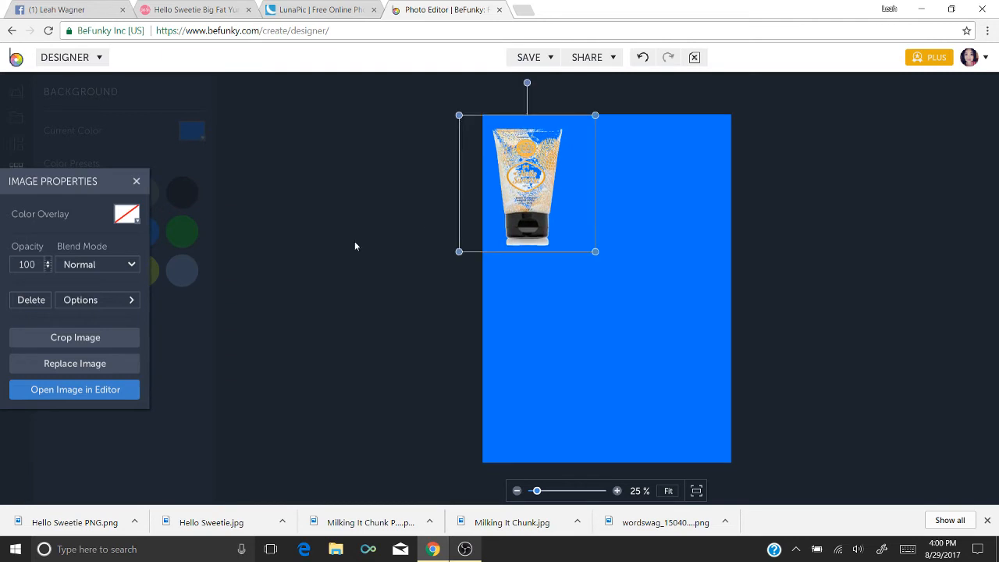
left_click(321, 234)
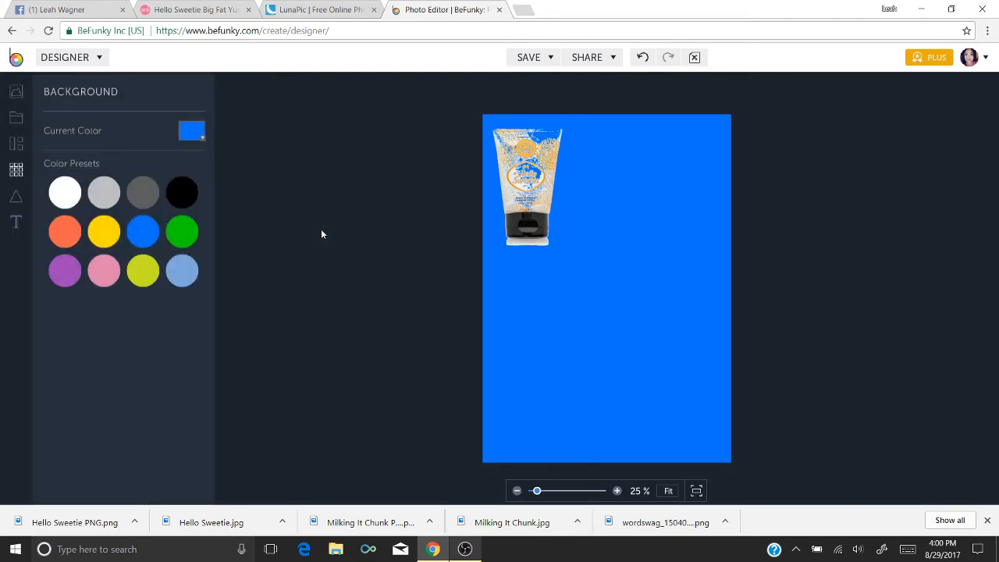
Import the original white-background Hello Sweetie image from the Desktop into the Image Manager
left_click(16, 92)
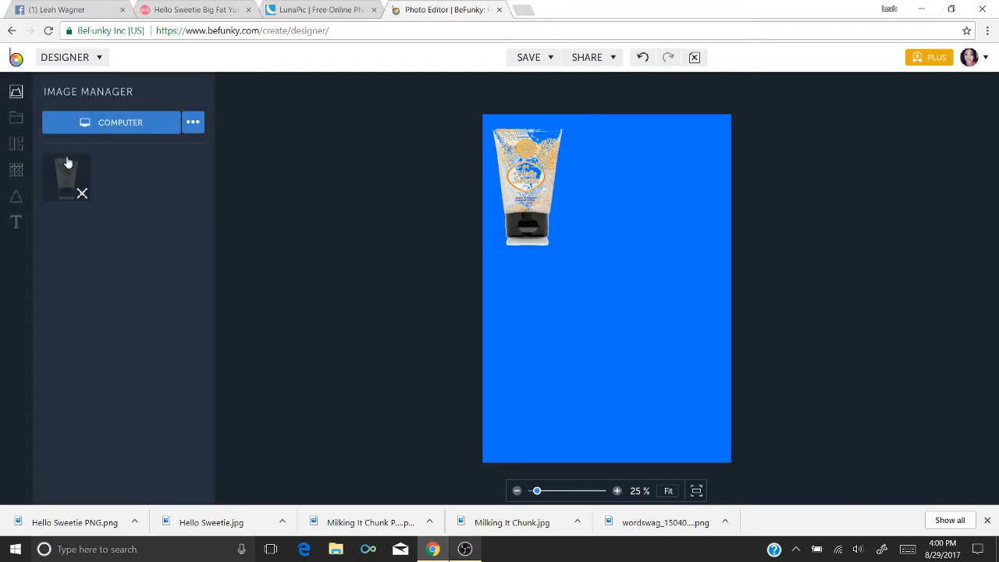
left_click(101, 128)
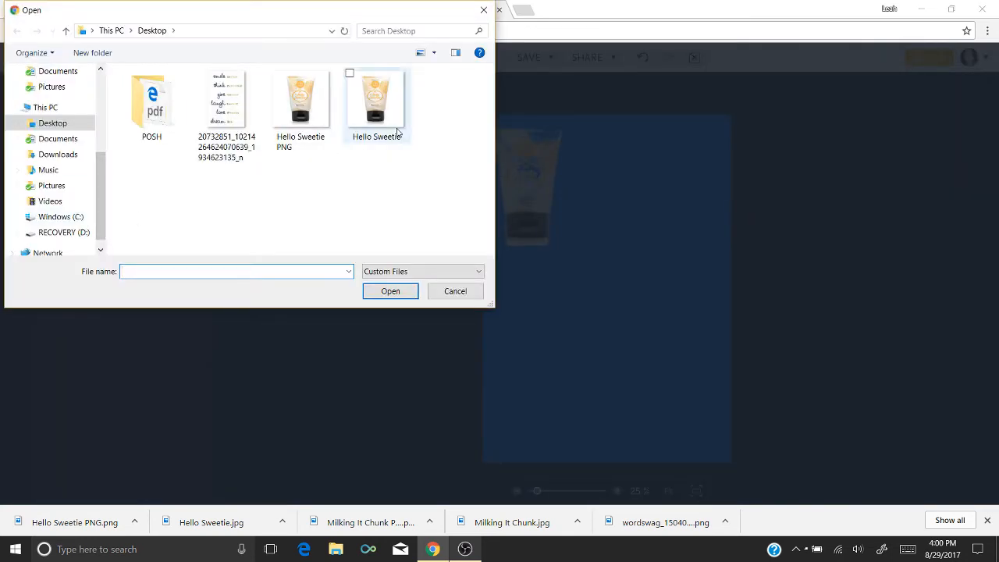
double_click(388, 115)
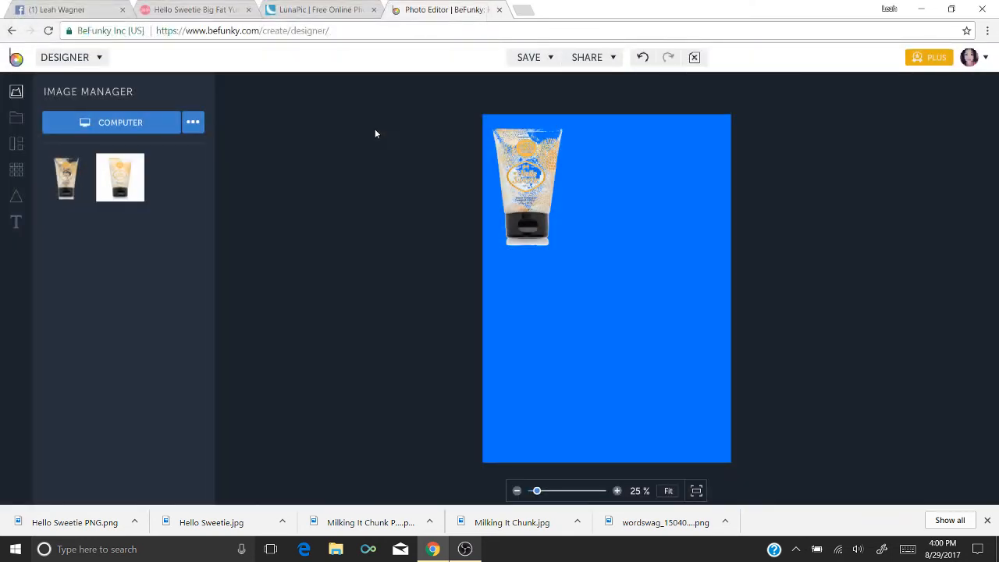
Place the white-background Hello Sweetie image beside the transparent tube on the blue page, shrink it slightly and deselect it
left_click_drag(100, 193, 674, 167)
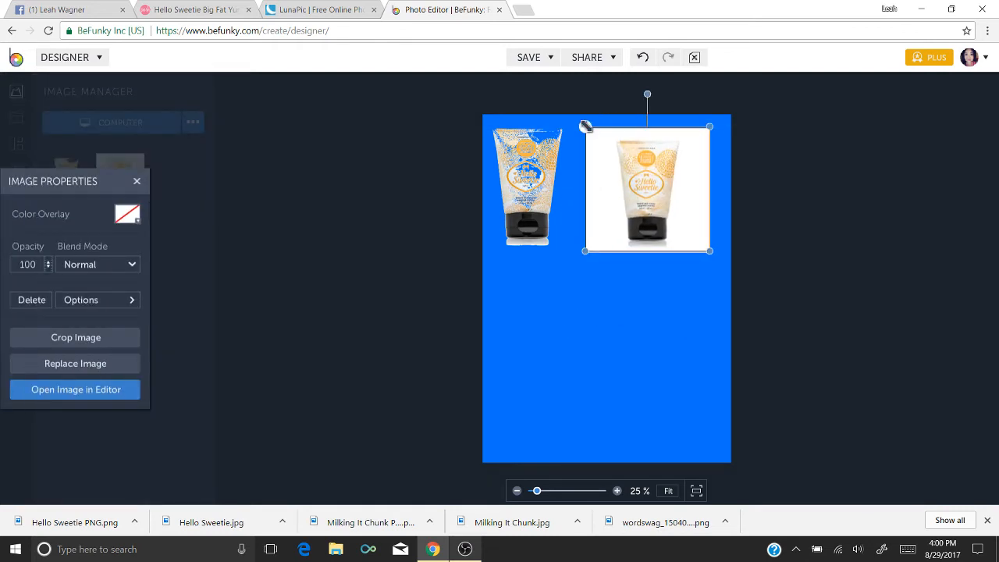
left_click_drag(586, 127, 588, 130)
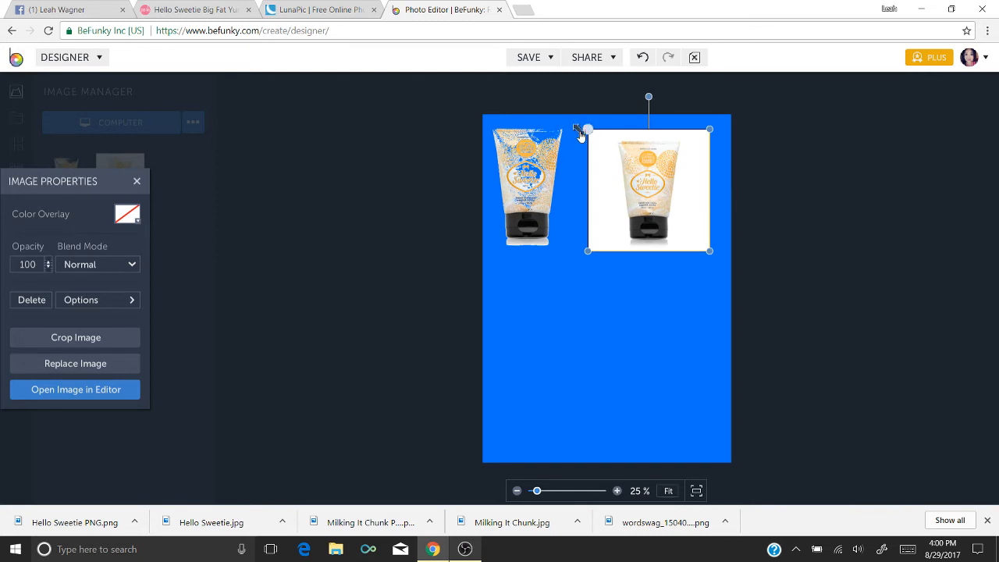
left_click(657, 317)
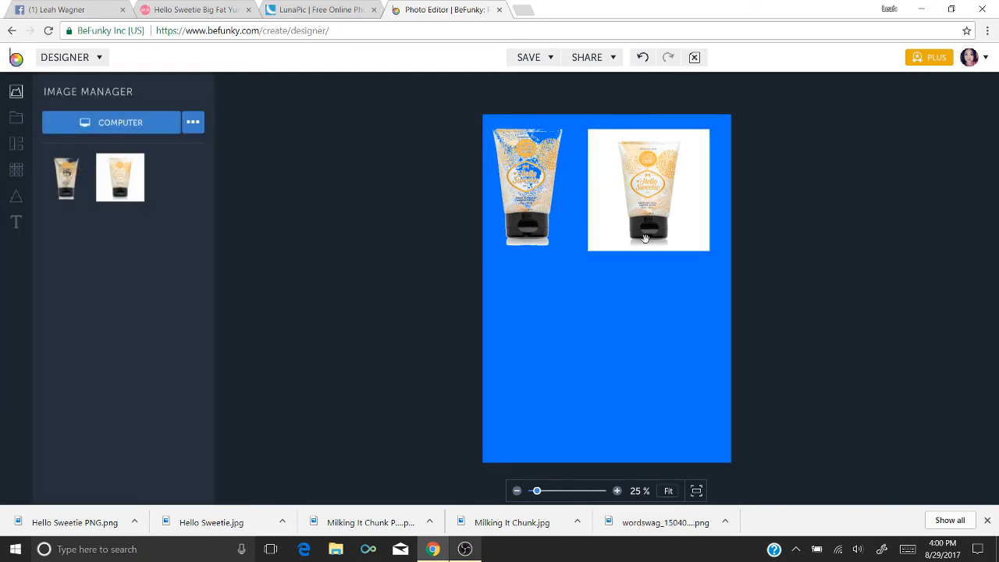
Compare the transparent and white-background tubes on the page, and check the original product photo and the LunaPic version
left_click(641, 177)
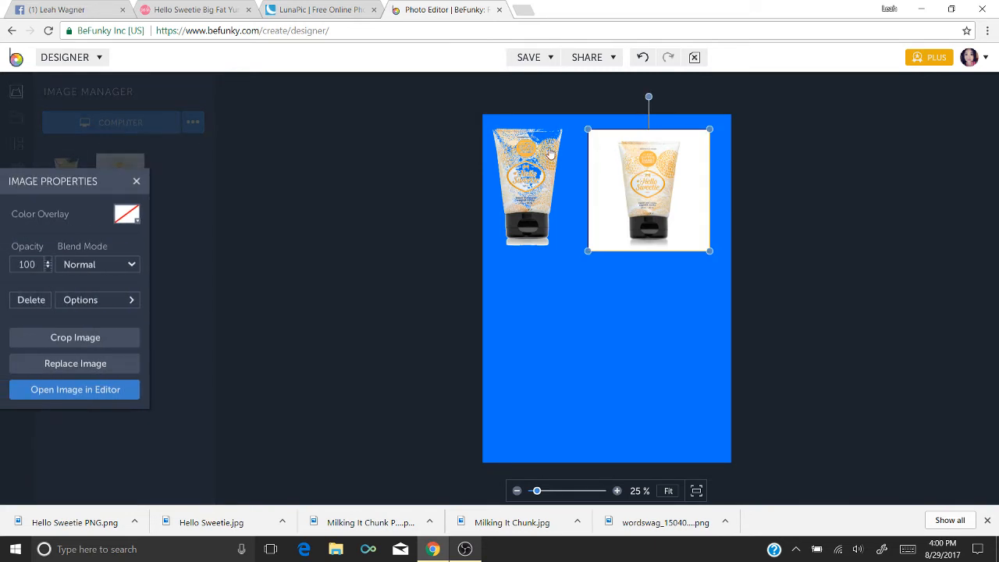
mouse_move(551, 153)
left_mouse_down()
mouse_move(611, 167)
mouse_move(545, 160)
mouse_move(546, 149)
mouse_move(551, 160)
left_mouse_up()
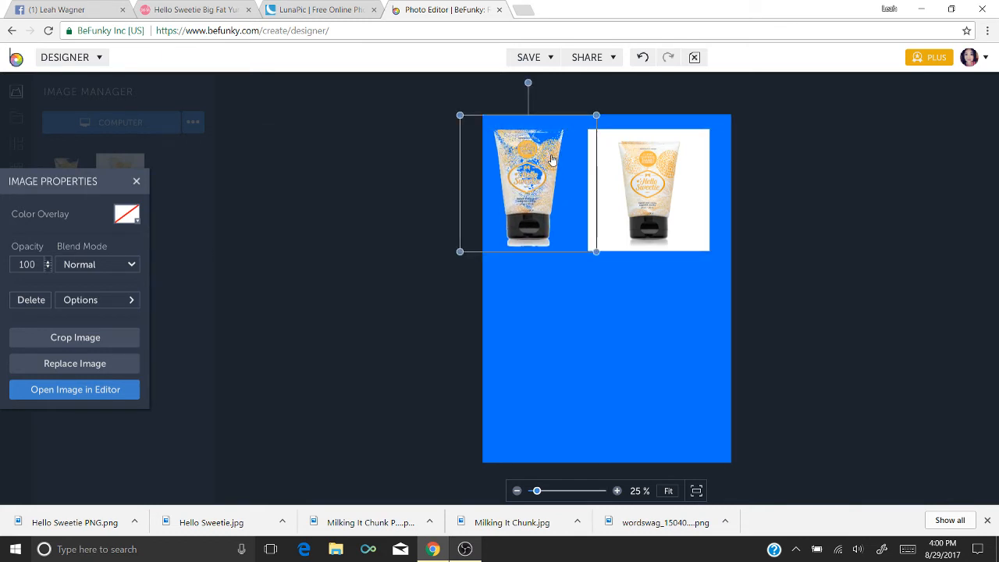
left_click(645, 223)
left_click(209, 8)
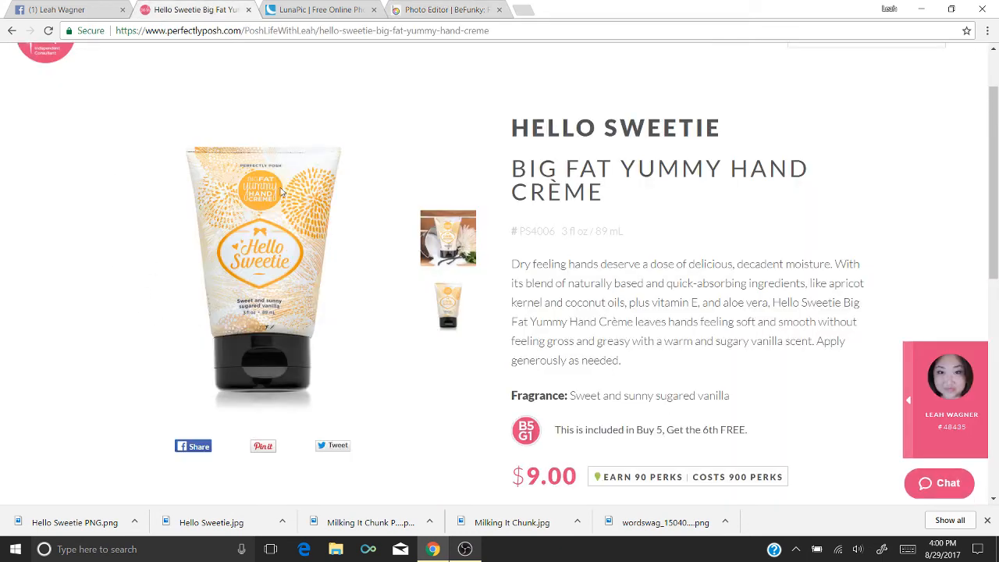
left_click(309, 9)
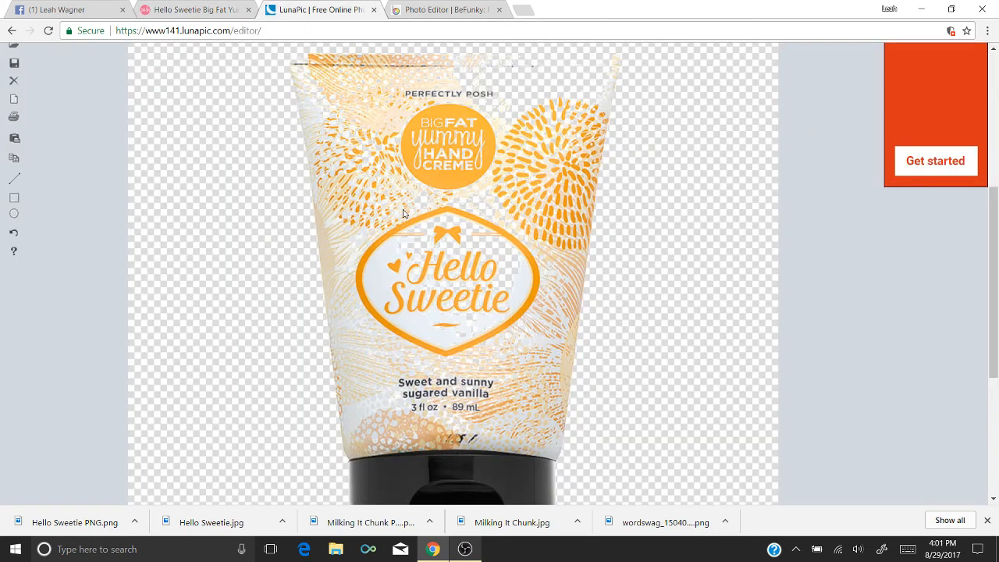
Return to BeFunky Designer and remove the white-background Hello Sweetie image from the page and the Image Manager
left_click(428, 7)
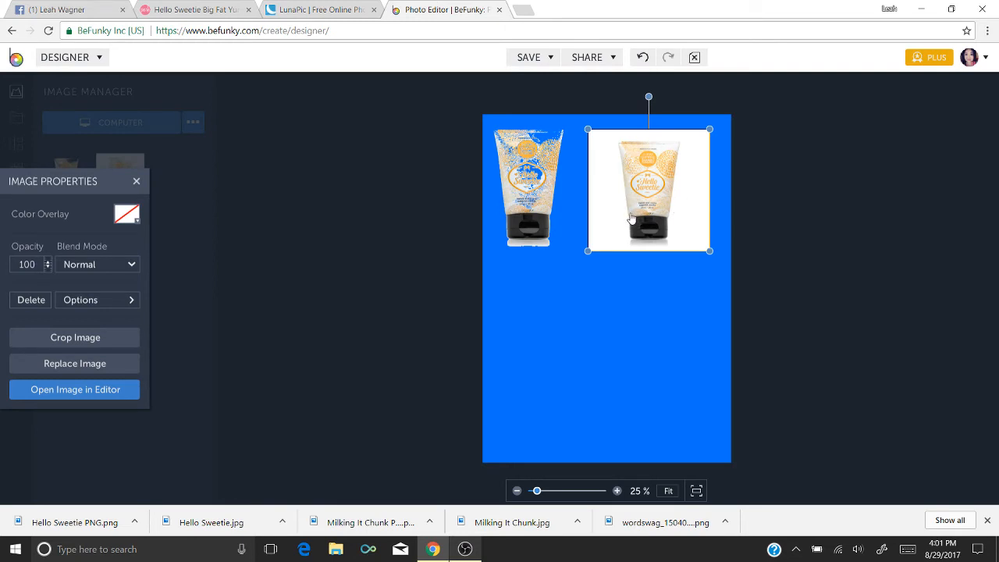
key("Delete")
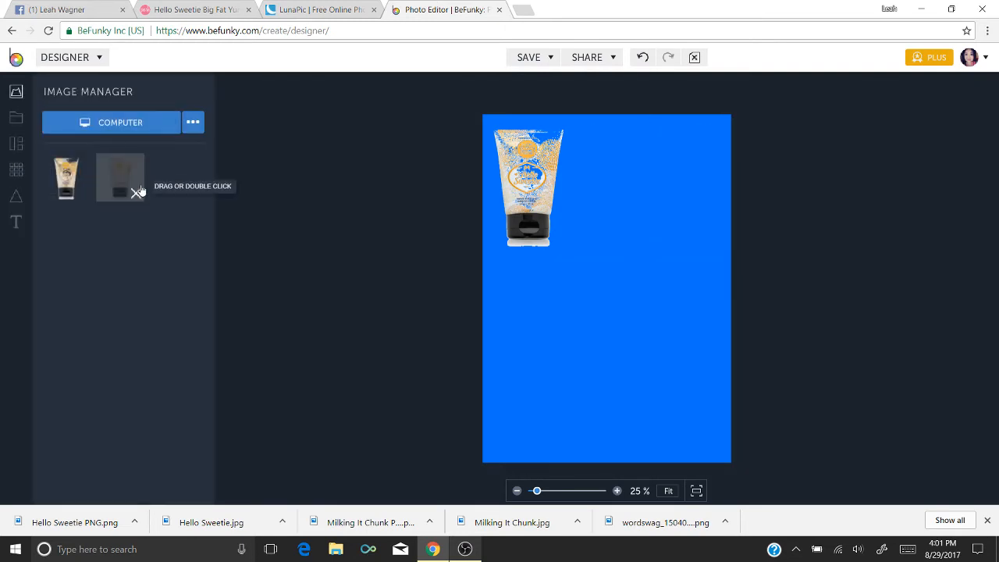
left_click(137, 192)
Set the page background to the white color preset and shift the tube image slightly right
left_click(14, 170)
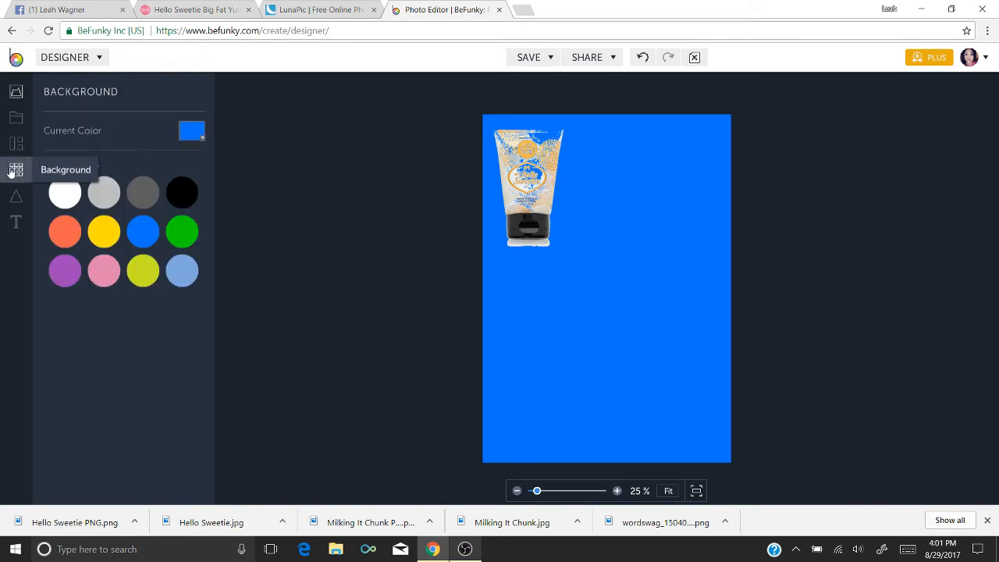
left_click(65, 191)
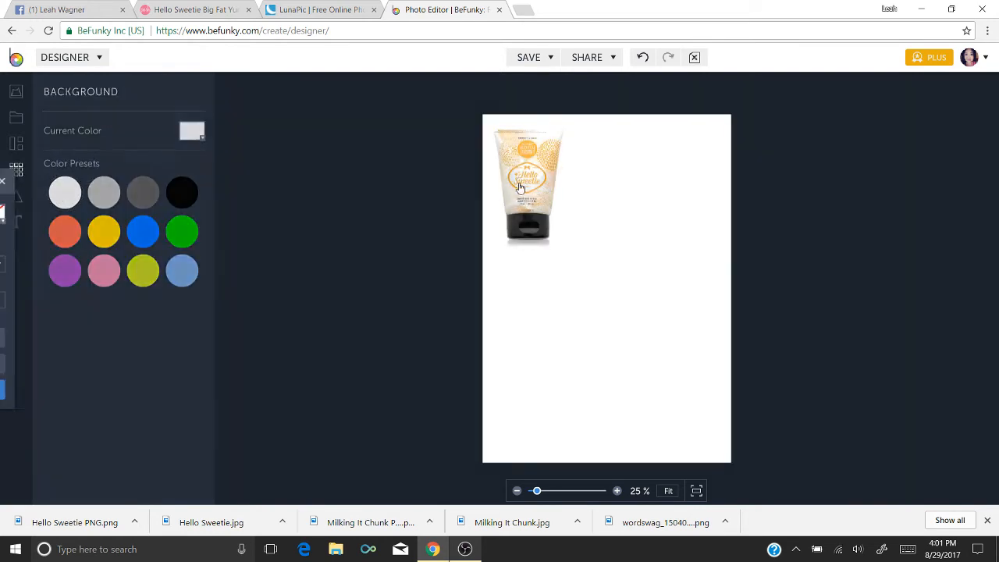
left_click(520, 187)
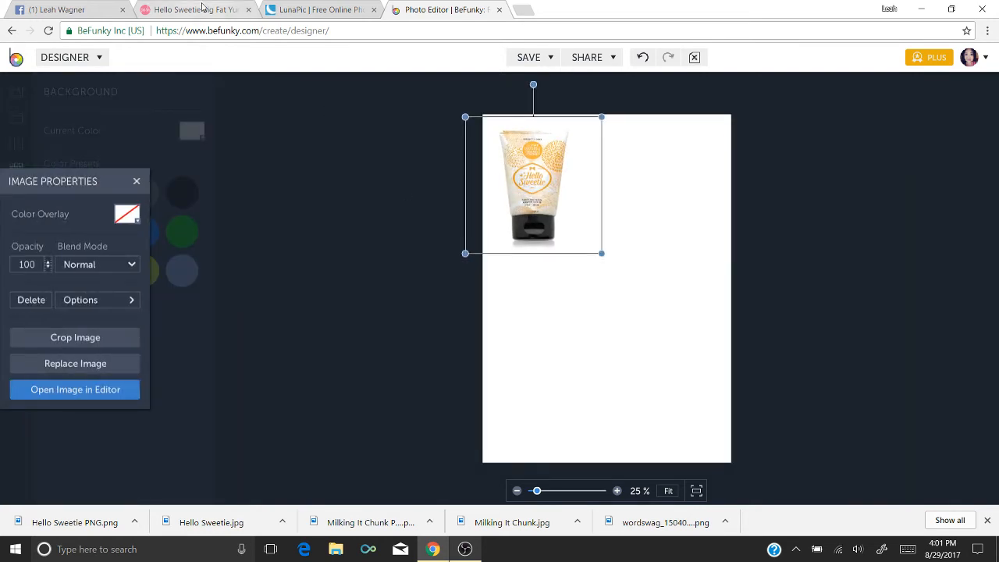
Switch to the Perfectly Posh site, open the Lil Snarky hand crème page and show its tube-only photo
left_click(203, 10)
left_click(13, 32)
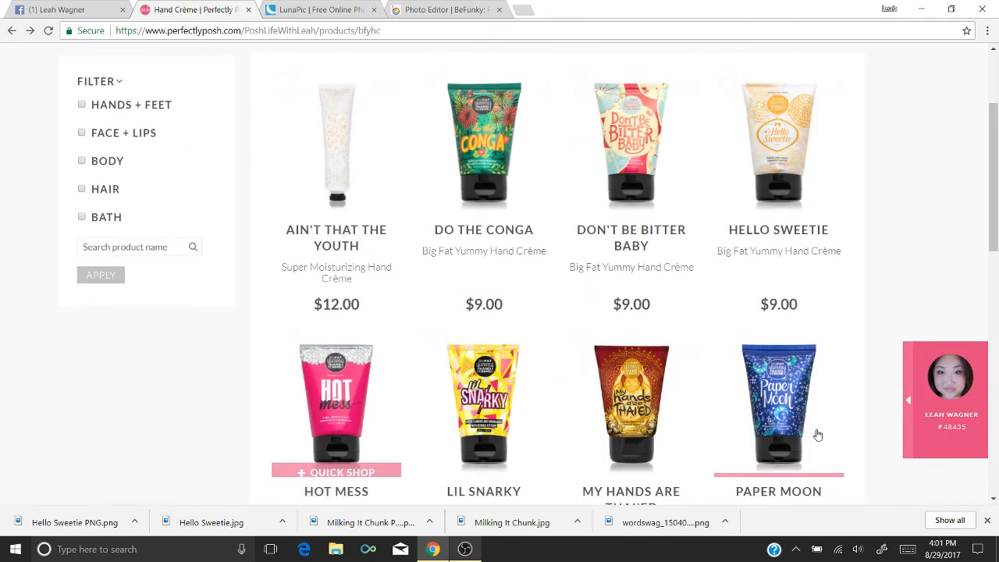
left_click(502, 385)
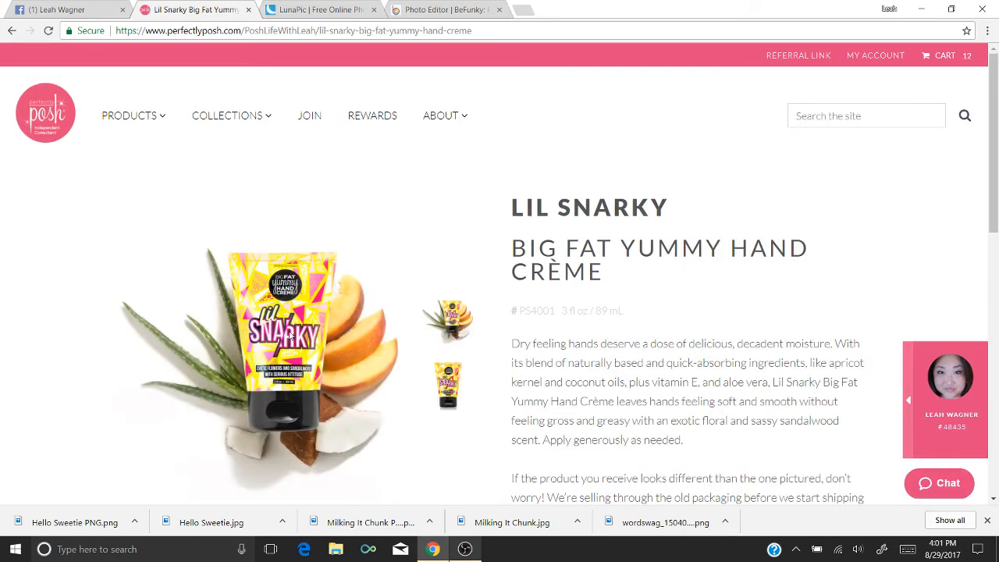
left_click(459, 382)
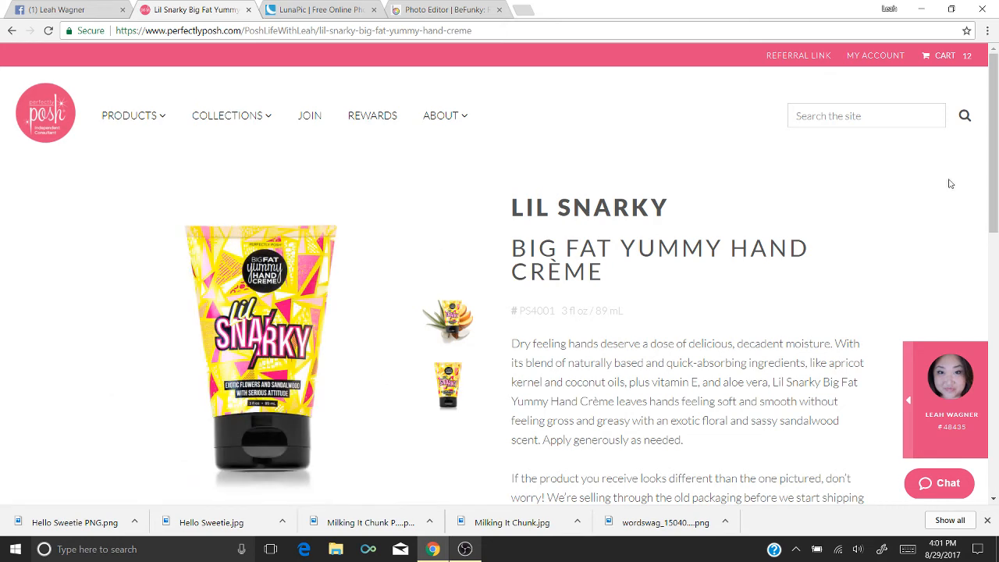
Save the Lil Snarky tube photo to the Desktop as a JPEG image named Lil Snarky
left_click_drag(996, 143, 995, 172)
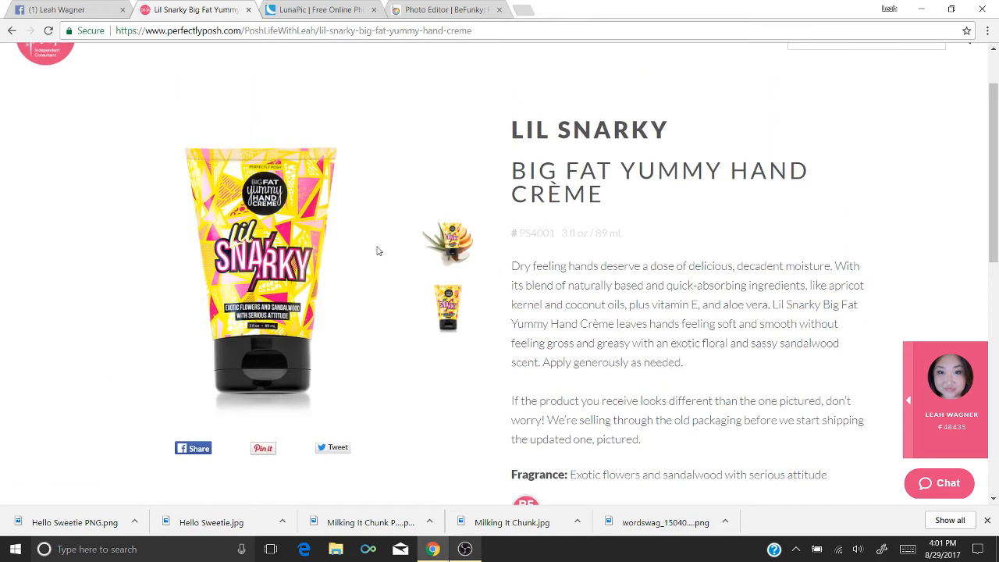
right_click(263, 235)
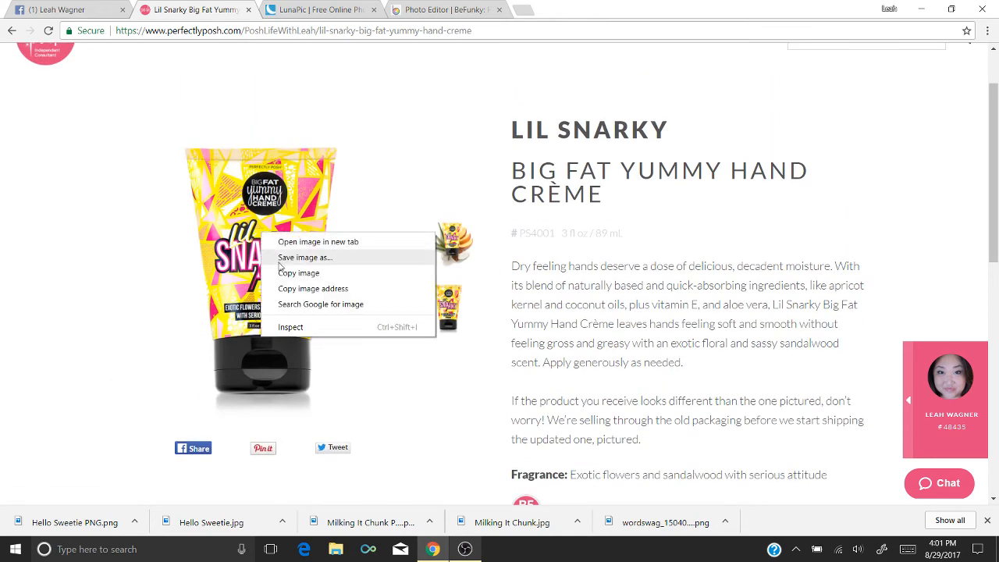
left_click(282, 257)
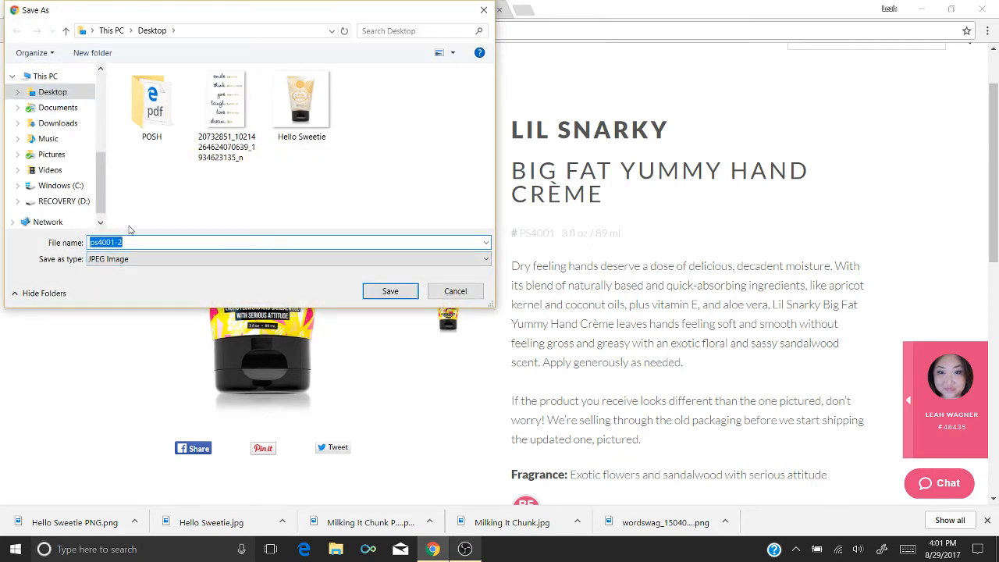
type("Lil Snarky")
left_click(390, 291)
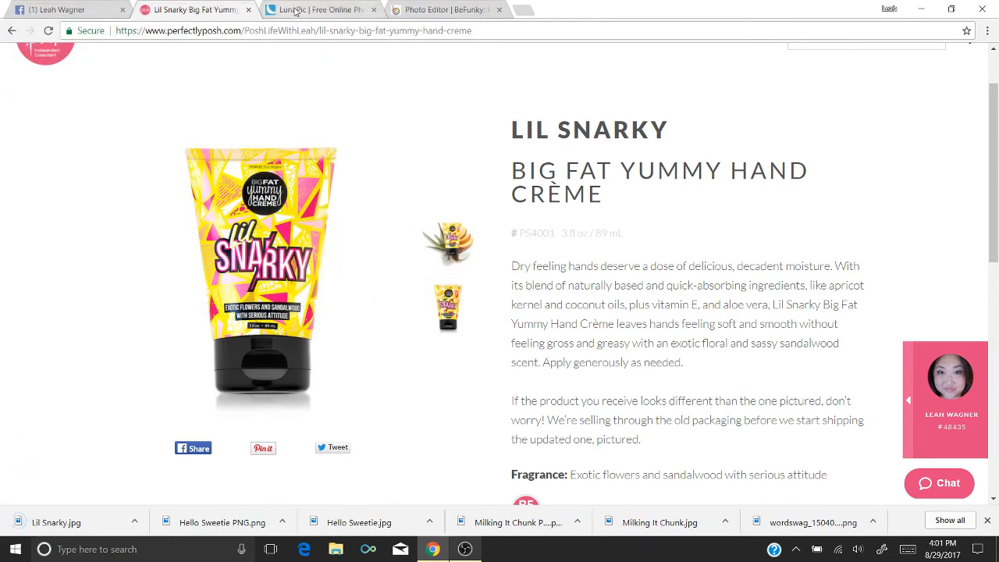
Switch to LunaPic, reload its start page and upload the Lil Snarky image from the Desktop
left_click(290, 9)
left_click(263, 30)
type("lun")
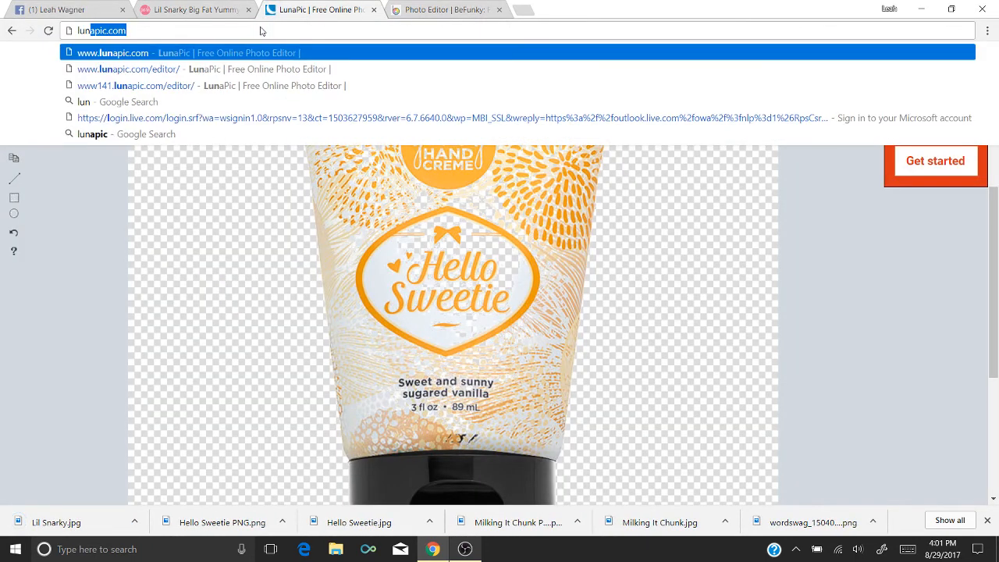
key("Return")
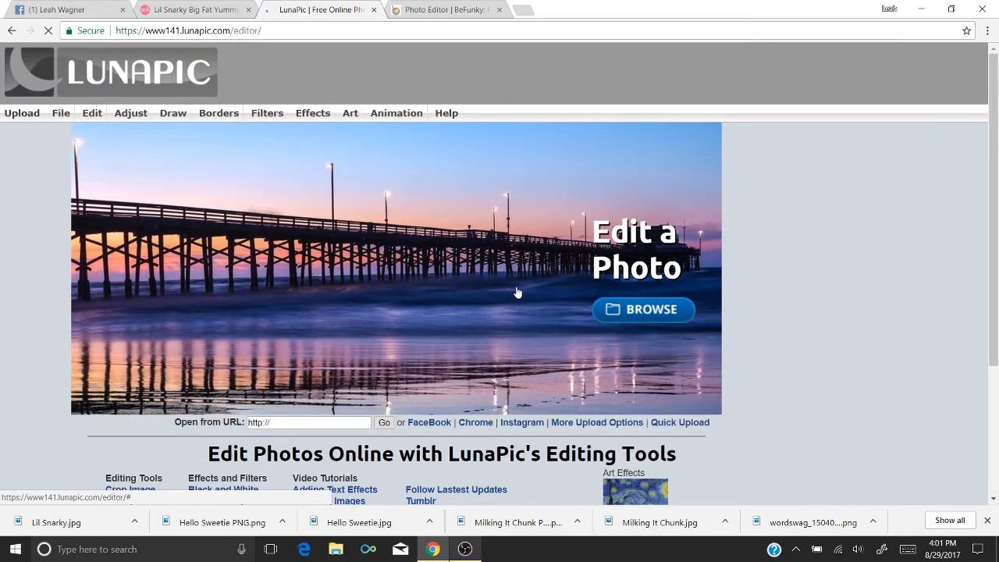
left_click(615, 310)
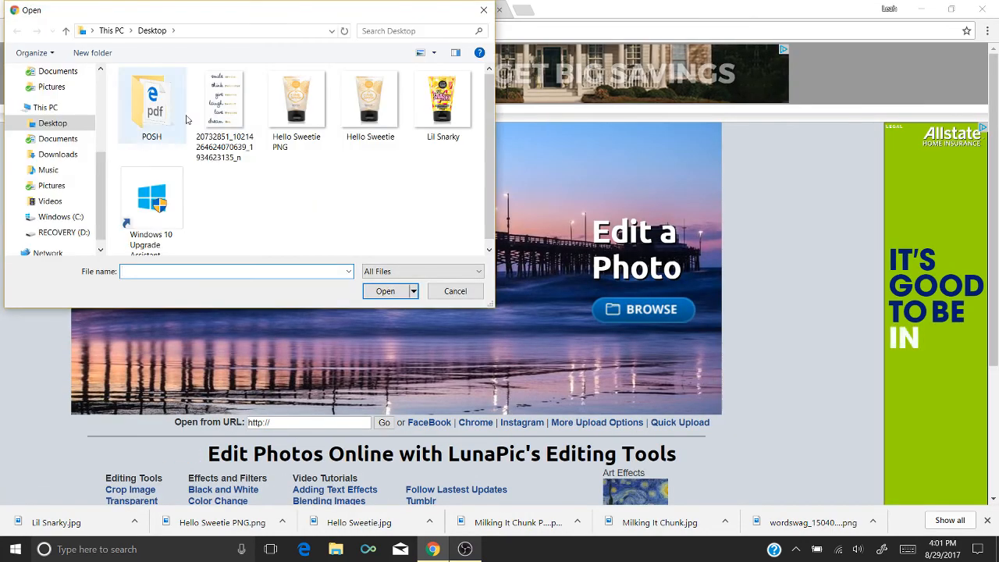
double_click(451, 123)
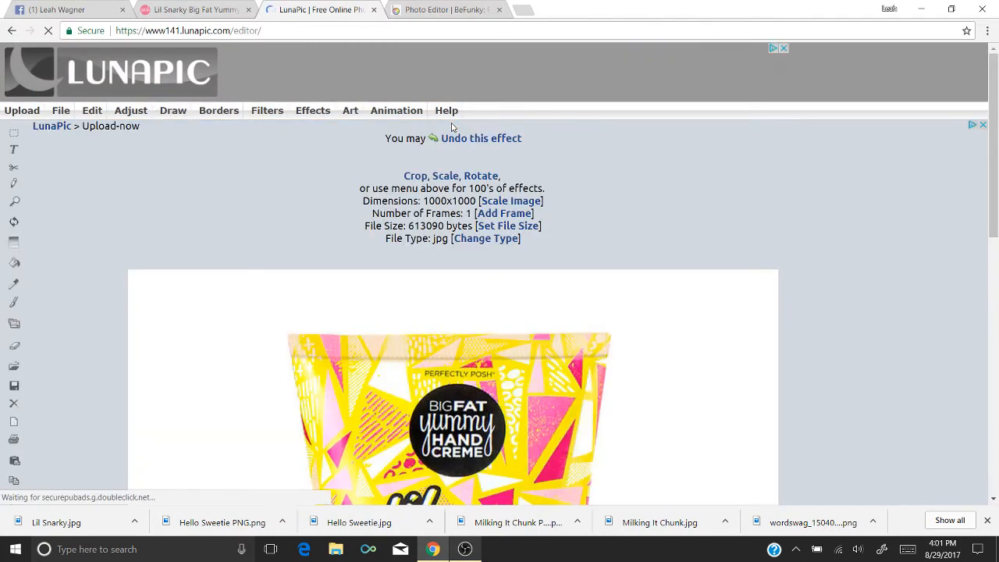
Apply Transparent Background to the Lil Snarky image, picking the white area around the tube as the transparent color
scroll(997, 154, "down", 2)
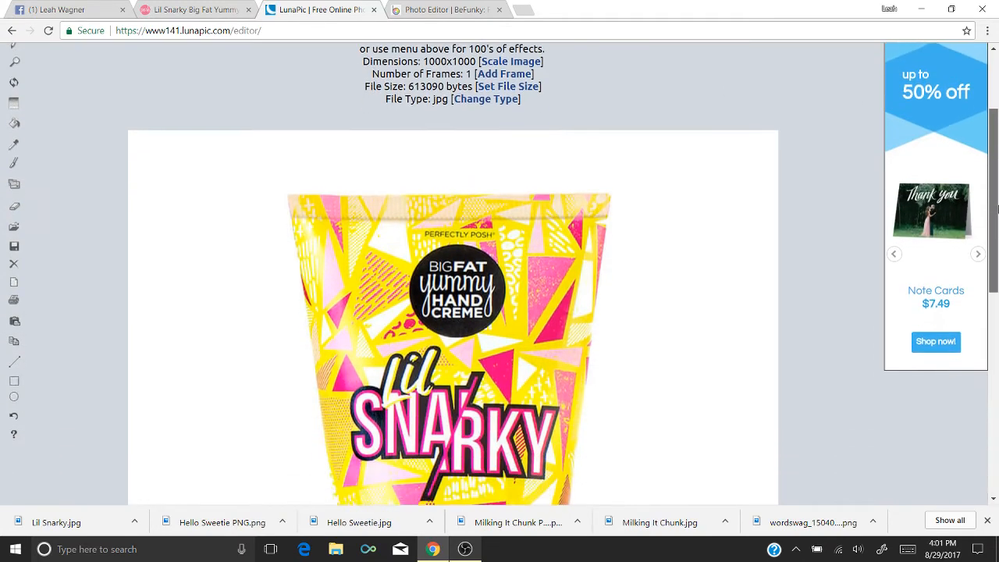
scroll(998, 154, "up", 2)
mouse_move(88, 112)
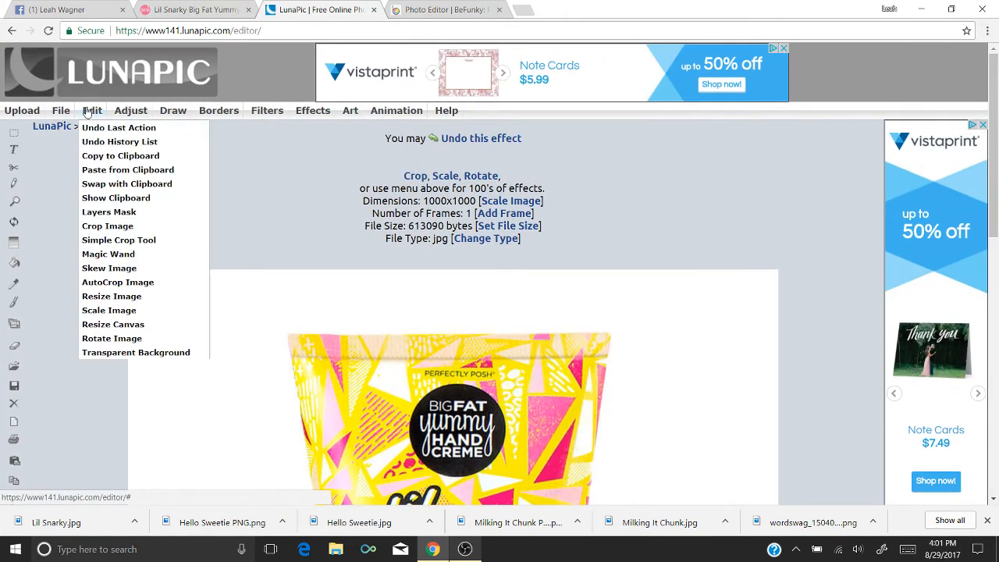
left_click(115, 353)
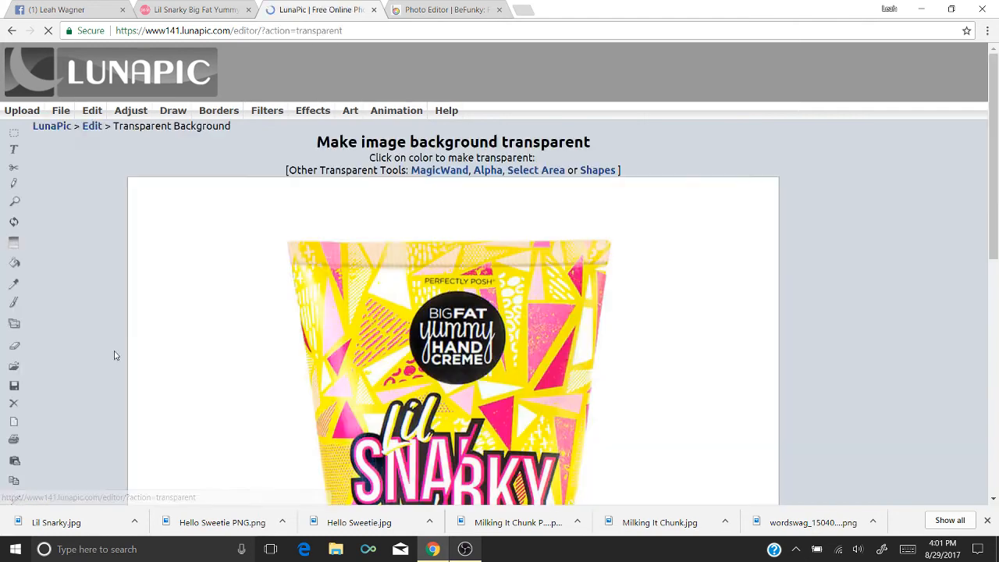
left_click(203, 240)
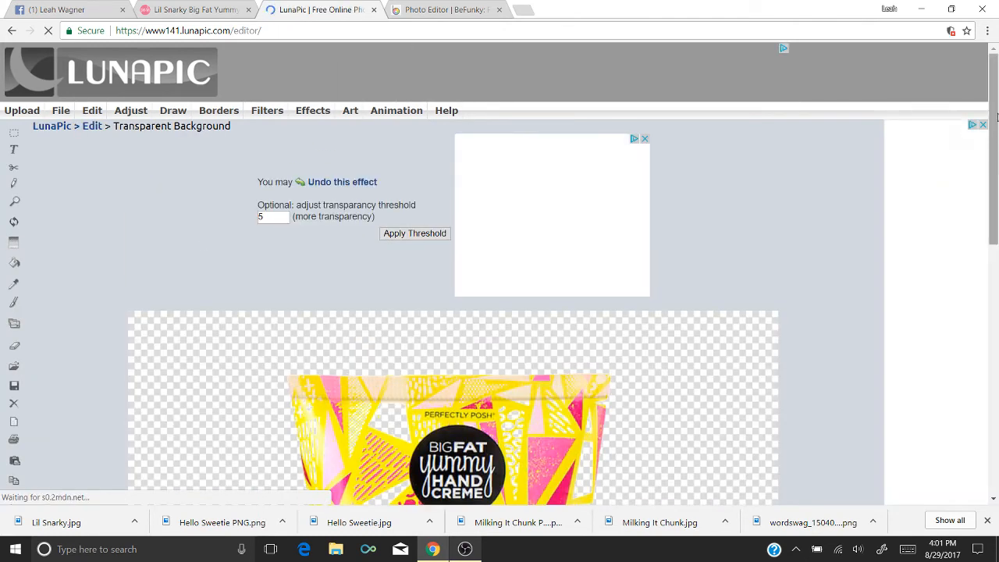
Save the transparent Lil Snarky image to the Desktop as a PNG image named Lil Snarky PNG
left_click_drag(997, 156, 998, 275)
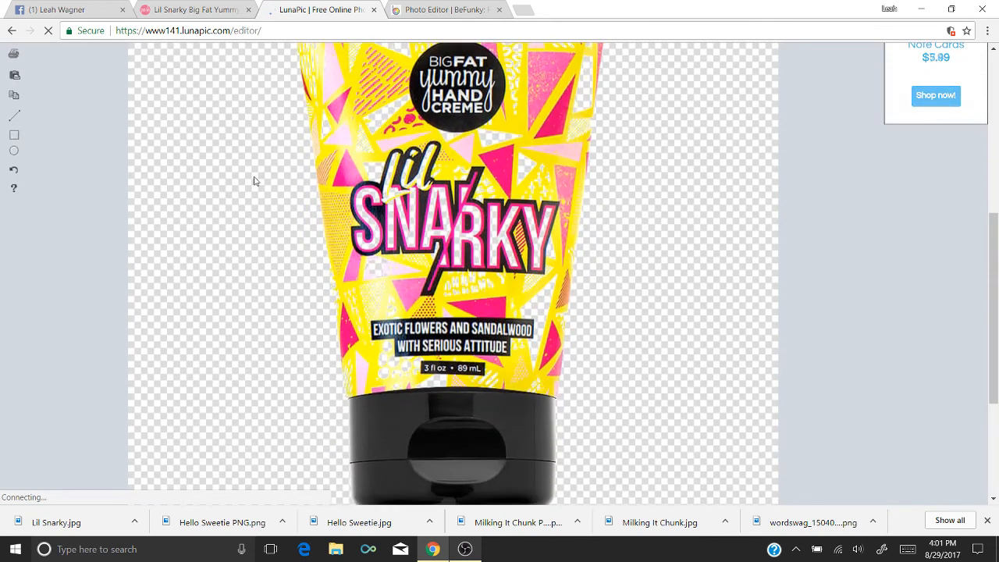
right_click(377, 199)
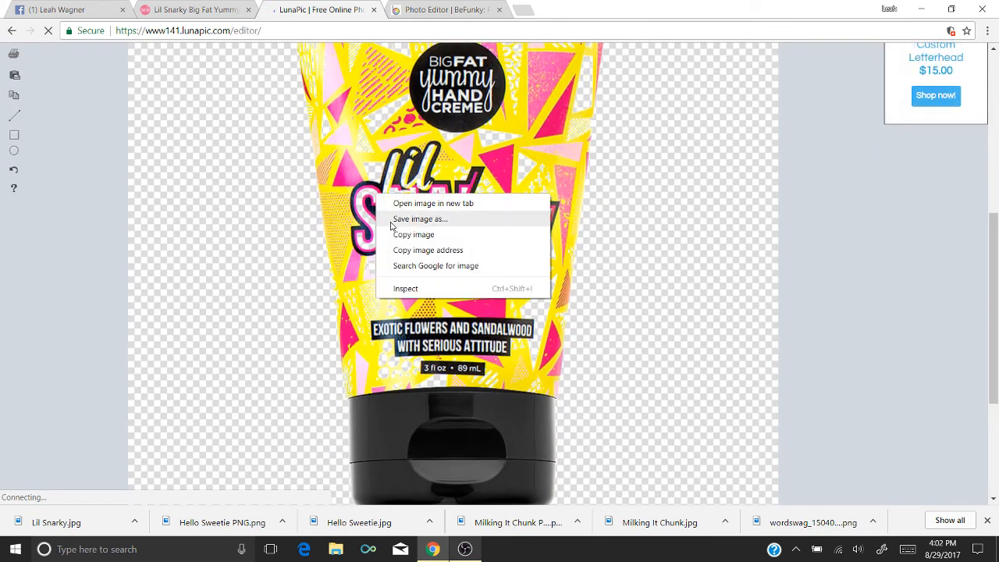
left_click(392, 218)
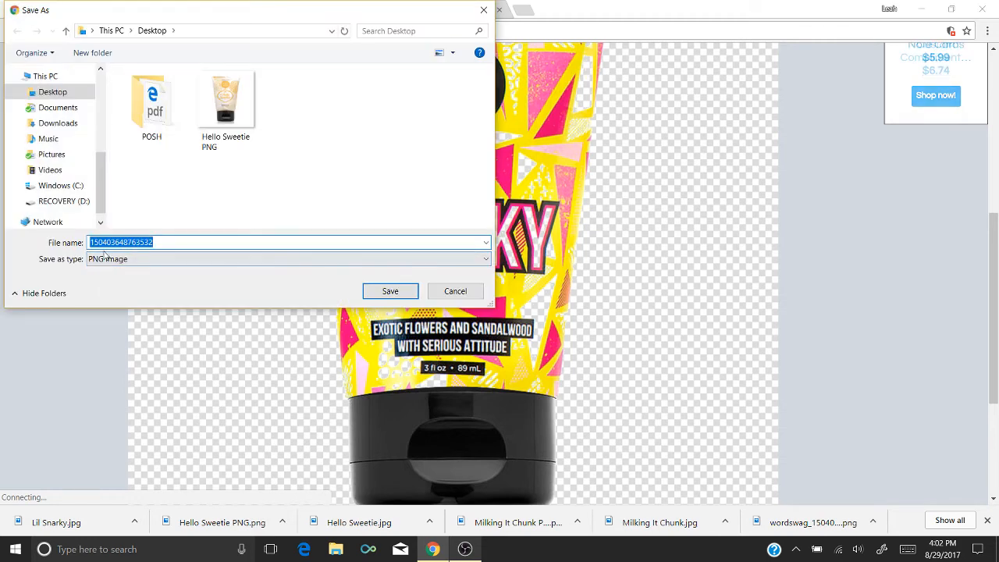
type("Lil Snkar")
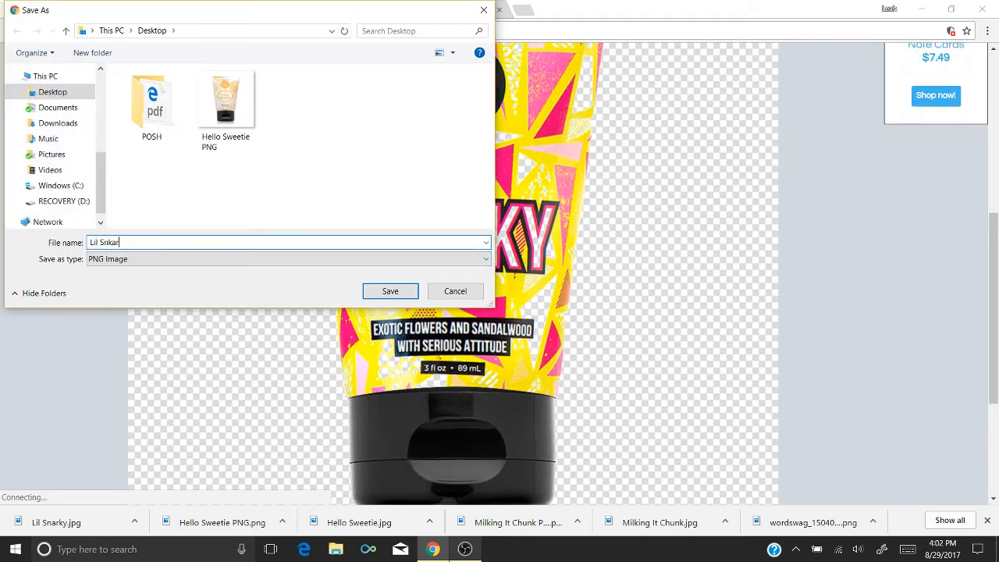
key("BackSpace")
key("BackSpace")
type("arky PNG")
left_click(384, 292)
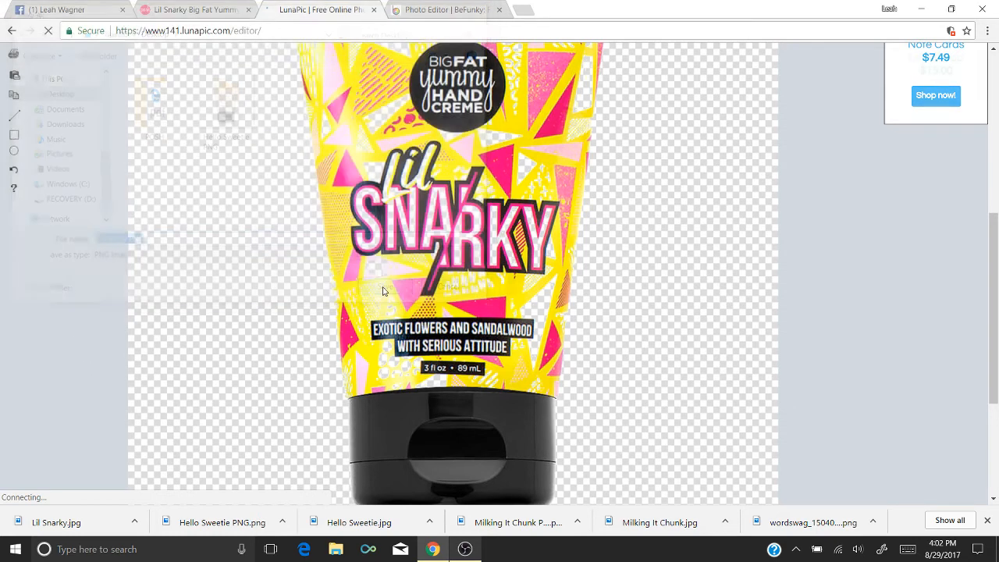
Switch to the BeFunky Designer project and upload the Lil Snarky PNG image from the Desktop to the image manager
left_click(433, 8)
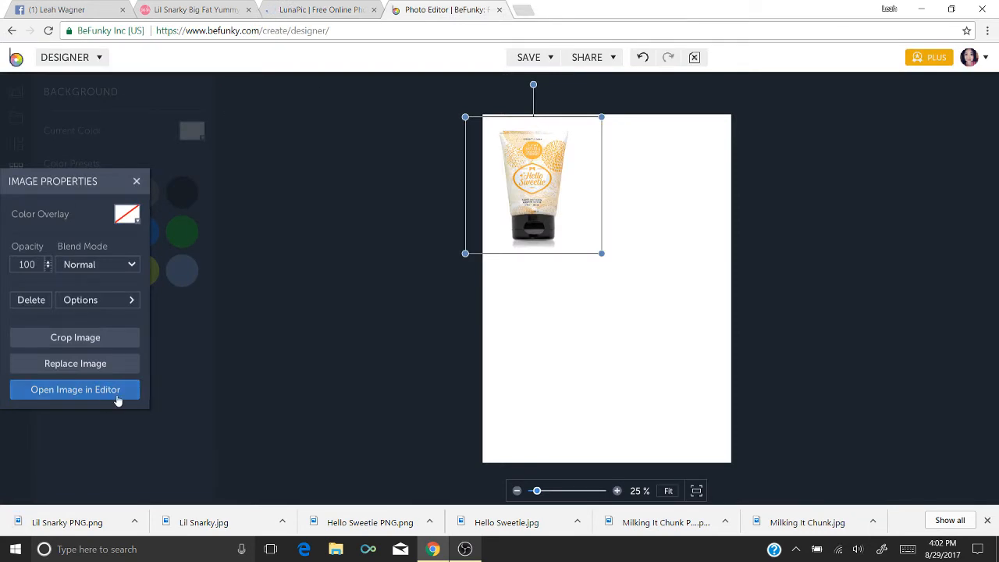
left_click(290, 319)
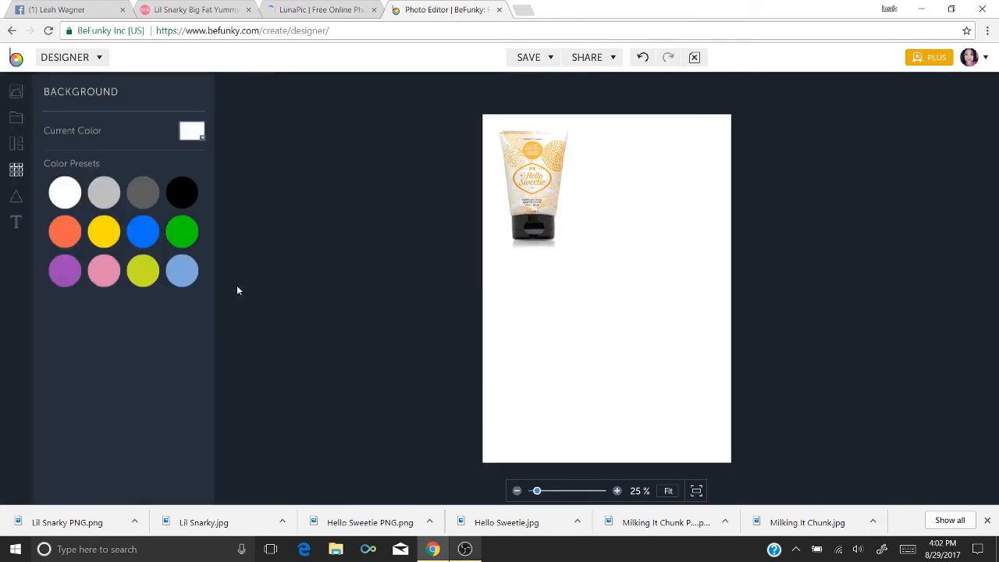
left_click(6, 93)
left_click(107, 122)
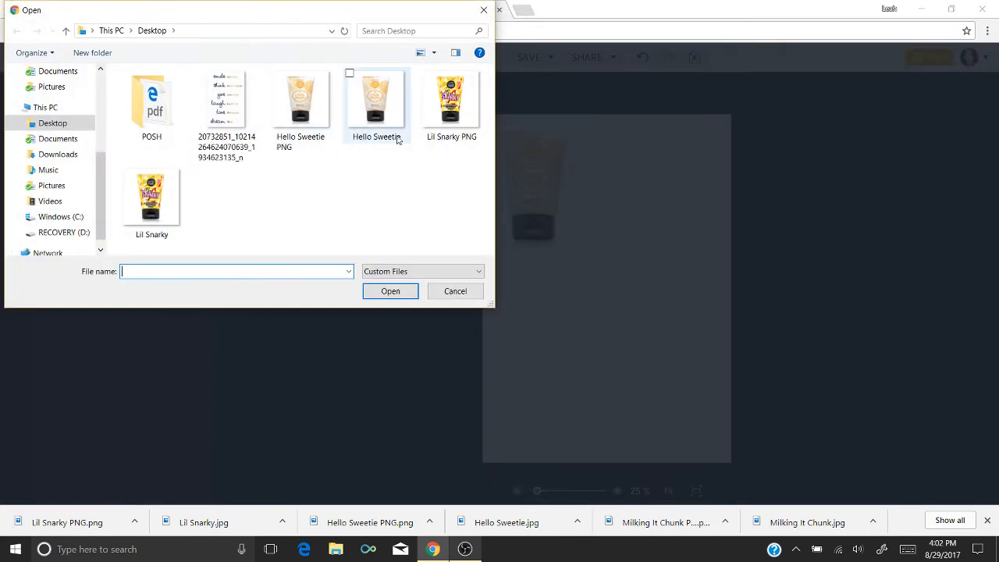
double_click(456, 123)
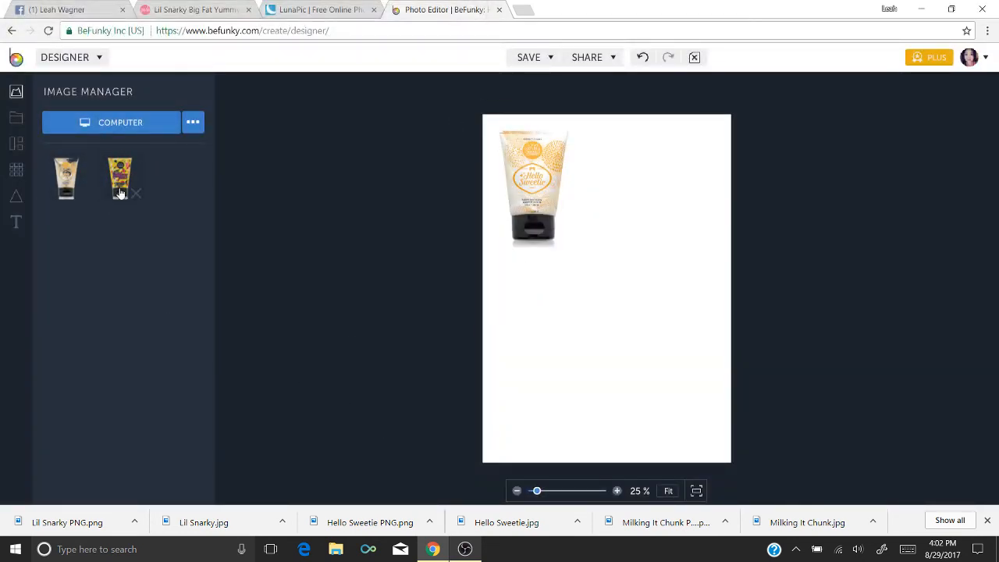
Place the Lil Snarky image on the page and move it to the upper middle
mouse_move(129, 183)
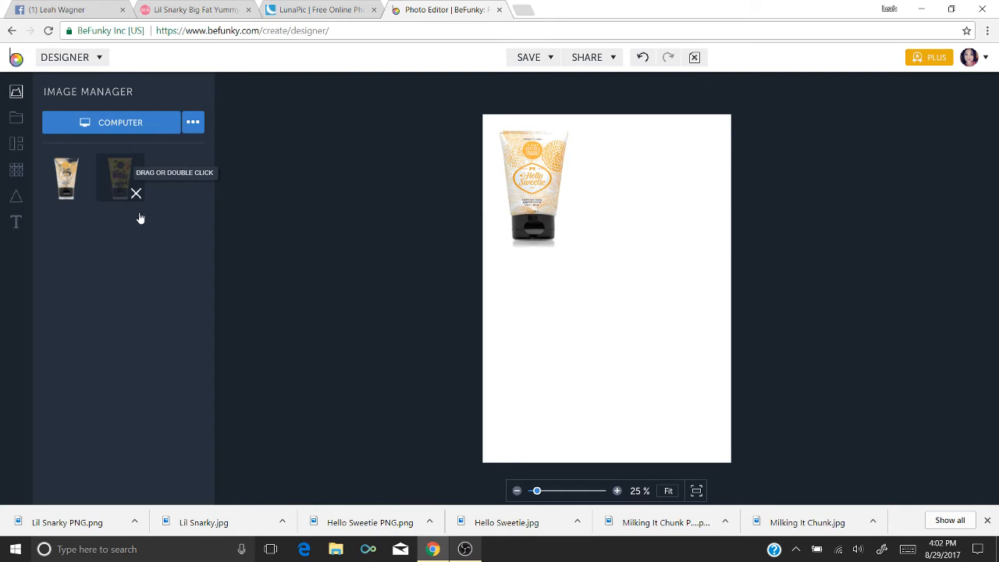
left_click_drag(124, 183, 612, 163)
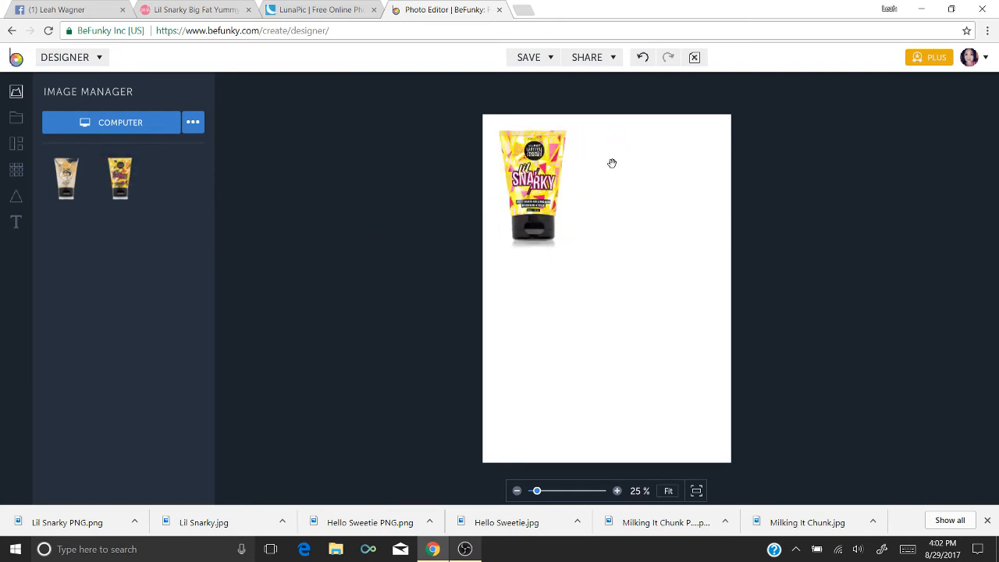
left_click_drag(541, 184, 632, 187)
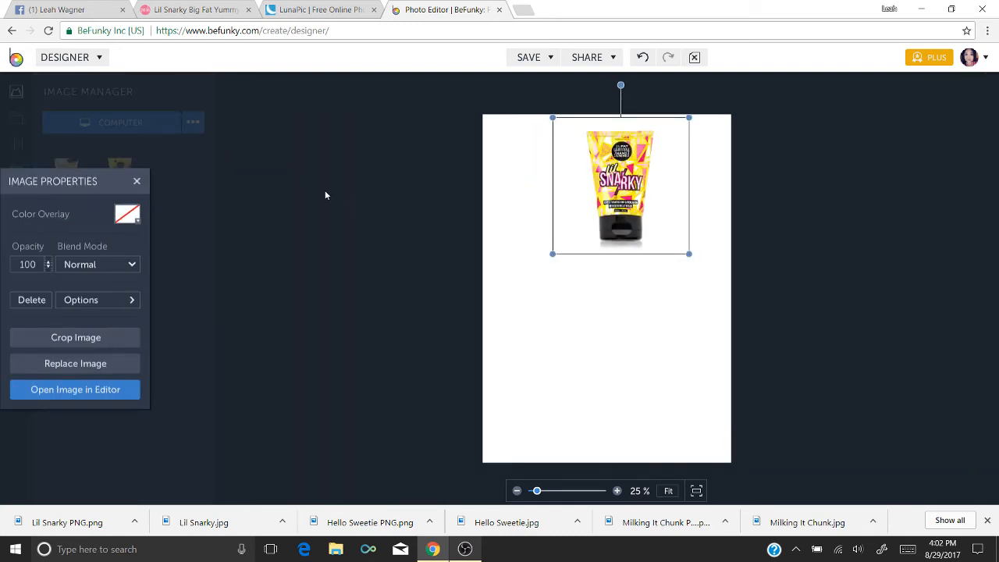
left_click(624, 301)
Place the Hello Sweetie image in the lower half of the page and enlarge both tube images
left_click_drag(81, 194, 590, 372)
left_click_drag(555, 312, 498, 230)
left_click(618, 190)
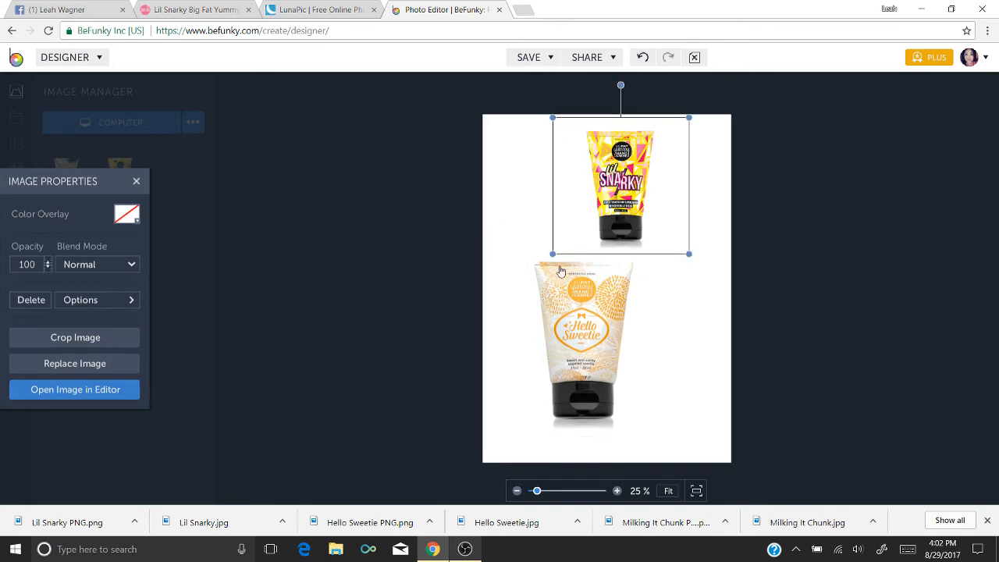
left_click_drag(553, 254, 533, 275)
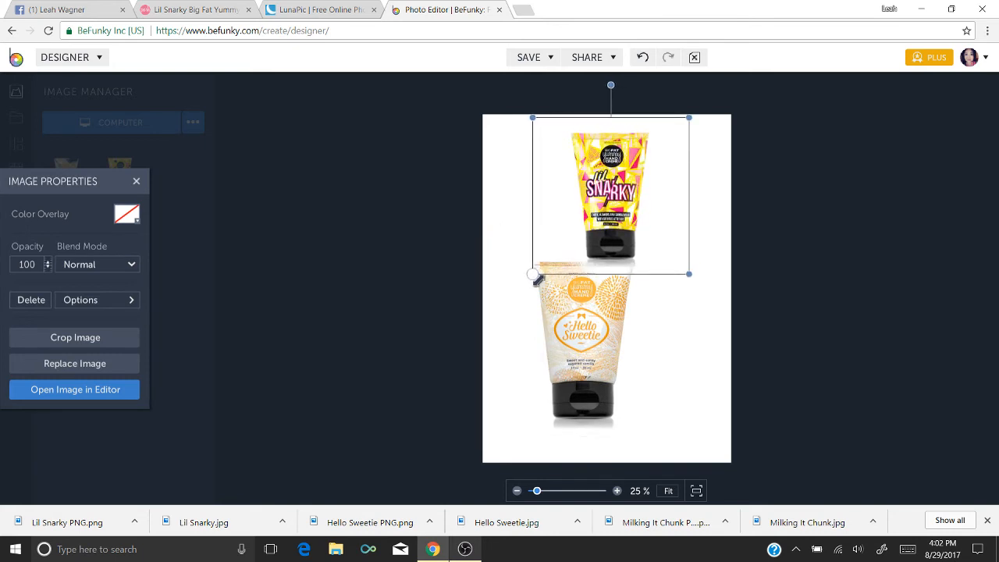
Arrange the tubes side by side in the lower half of the page, with Lil Snarky to the right of Hello Sweetie
left_click_drag(583, 346, 557, 359)
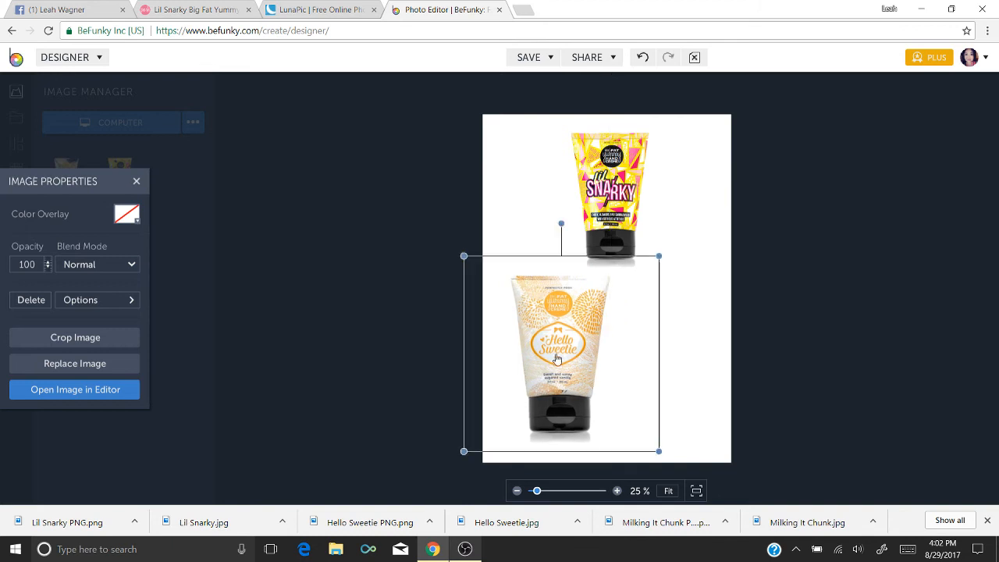
left_click_drag(621, 202, 655, 384)
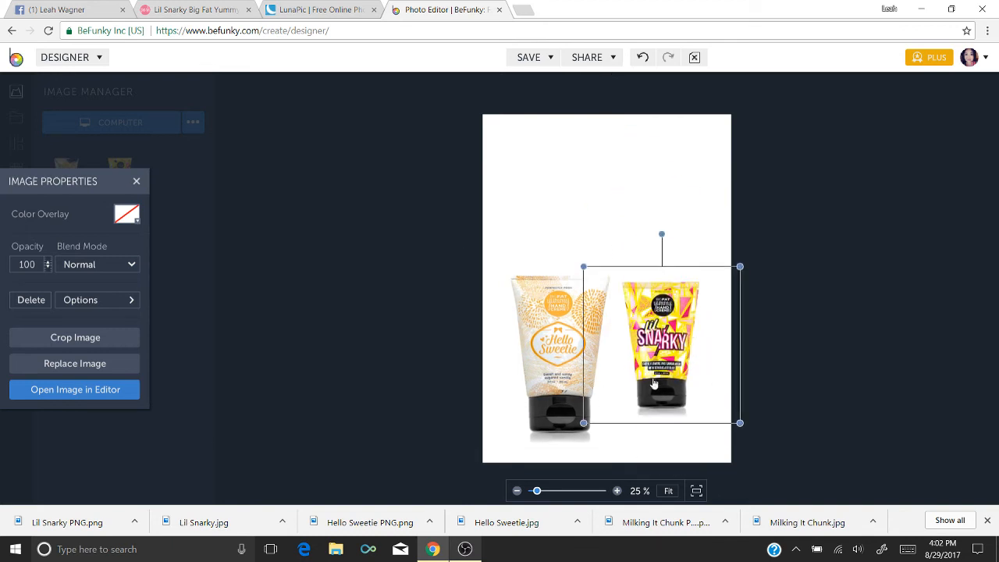
left_click(246, 235)
Add a text box just above the two tubes and enlarge it to about 63 pt
left_click(15, 221)
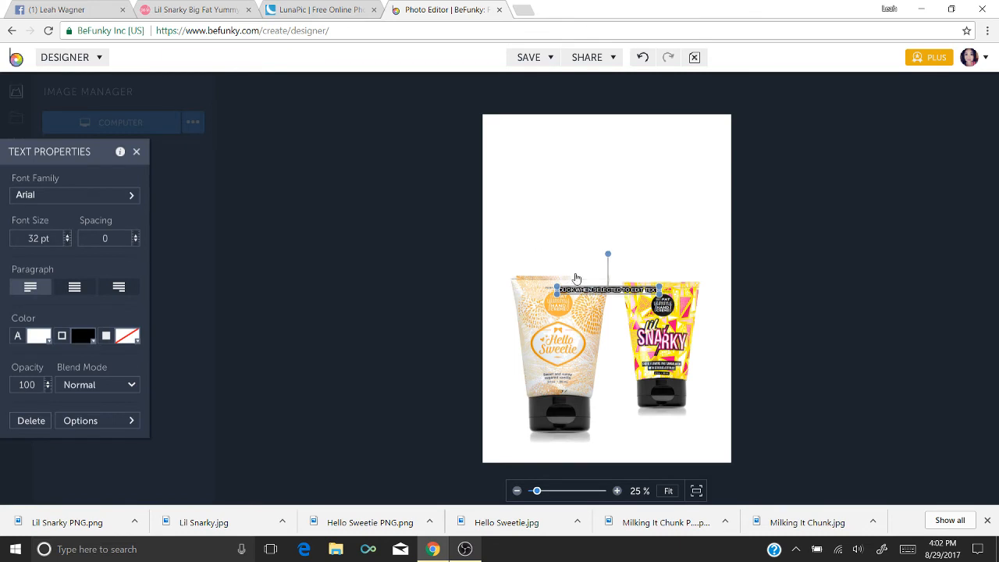
left_click_drag(579, 280, 538, 256)
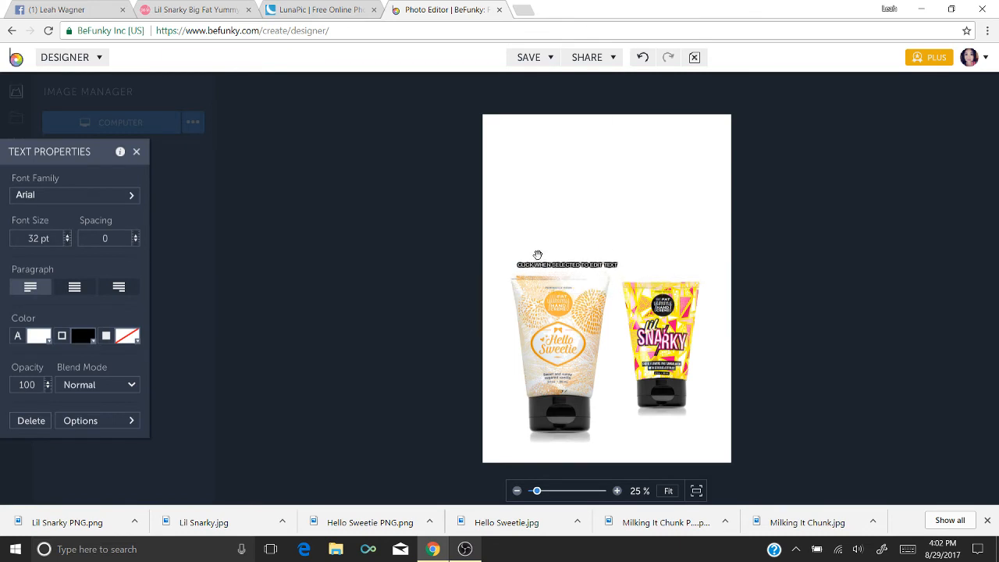
left_click_drag(621, 264, 709, 216)
Replace the placeholder text with "BFYHC!" and center it above the Hello Sweetie tube
left_click(626, 266)
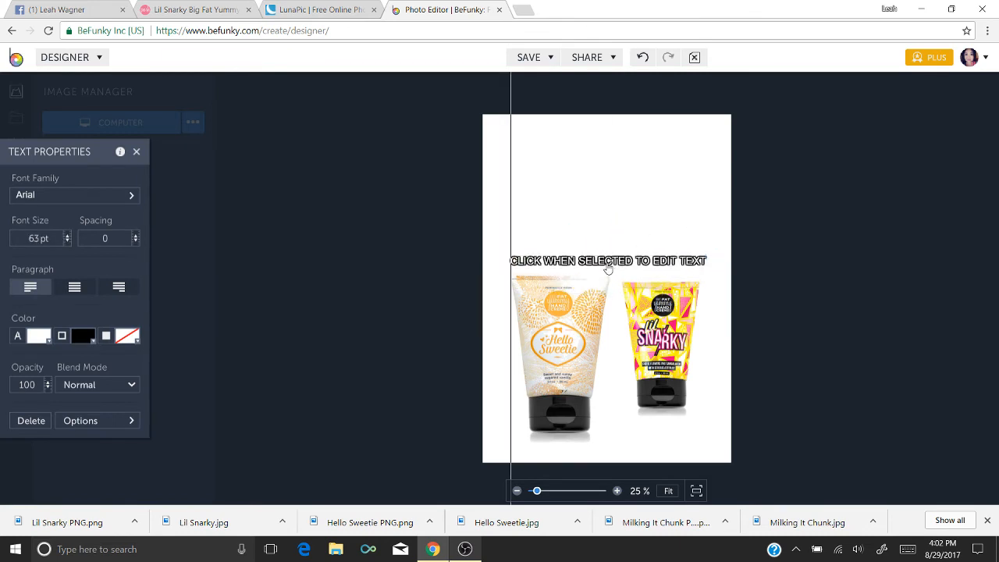
left_click(608, 265)
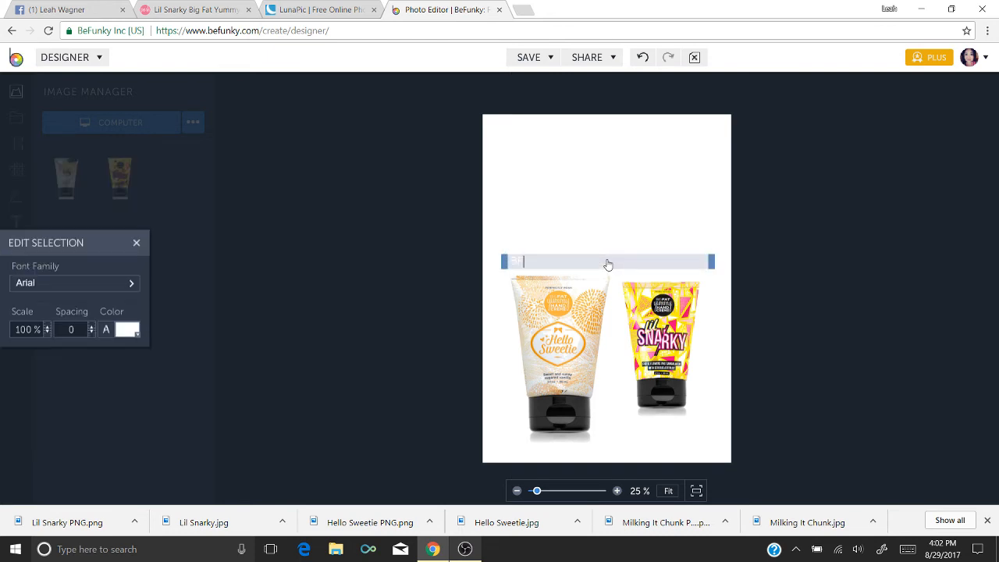
key("Return")
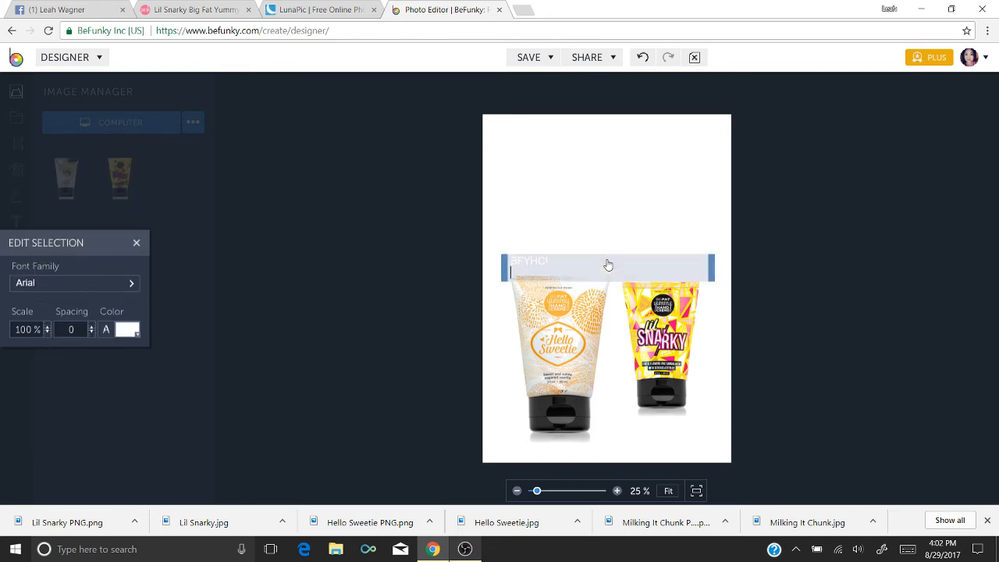
left_click(614, 241)
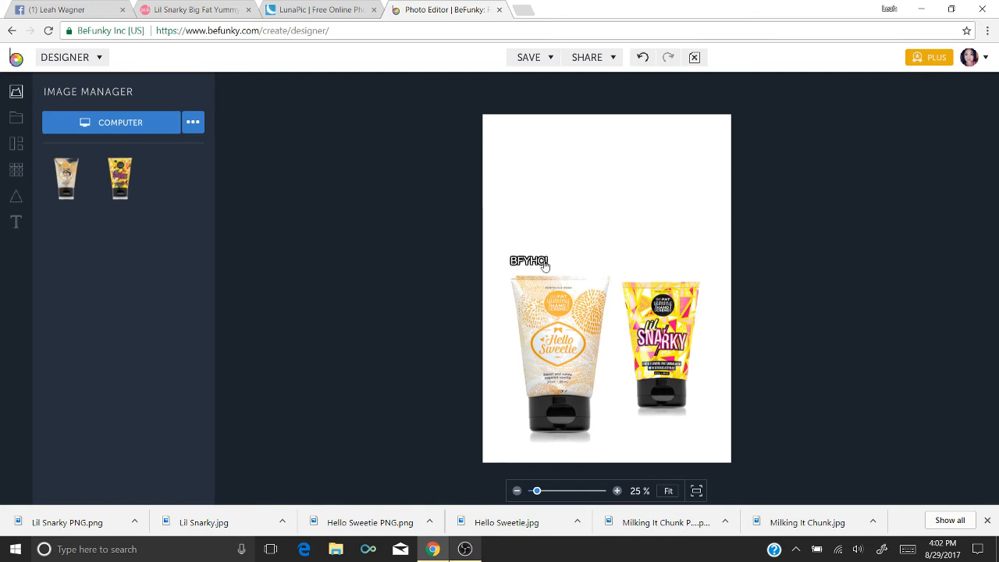
left_click_drag(544, 265, 587, 266)
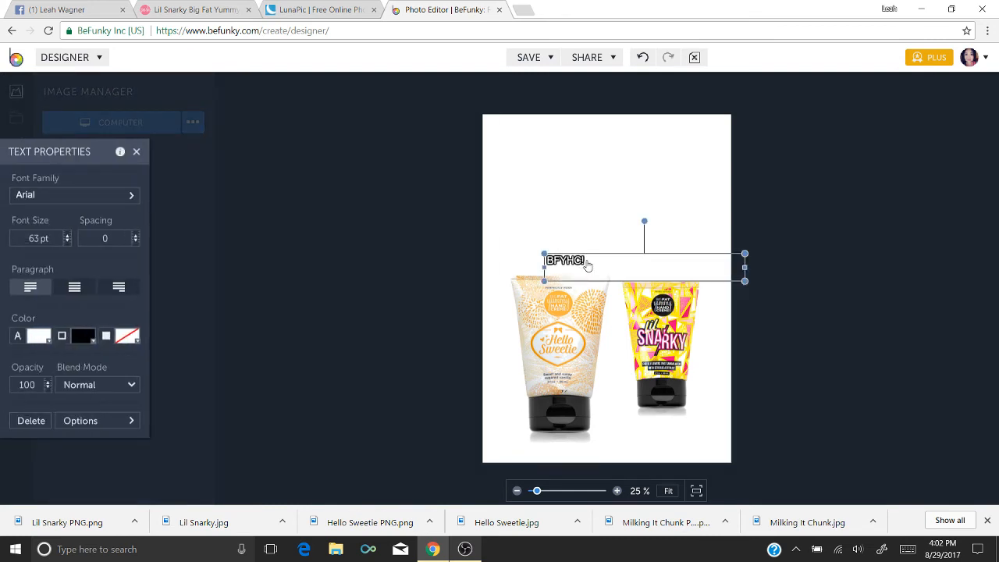
left_click(579, 208)
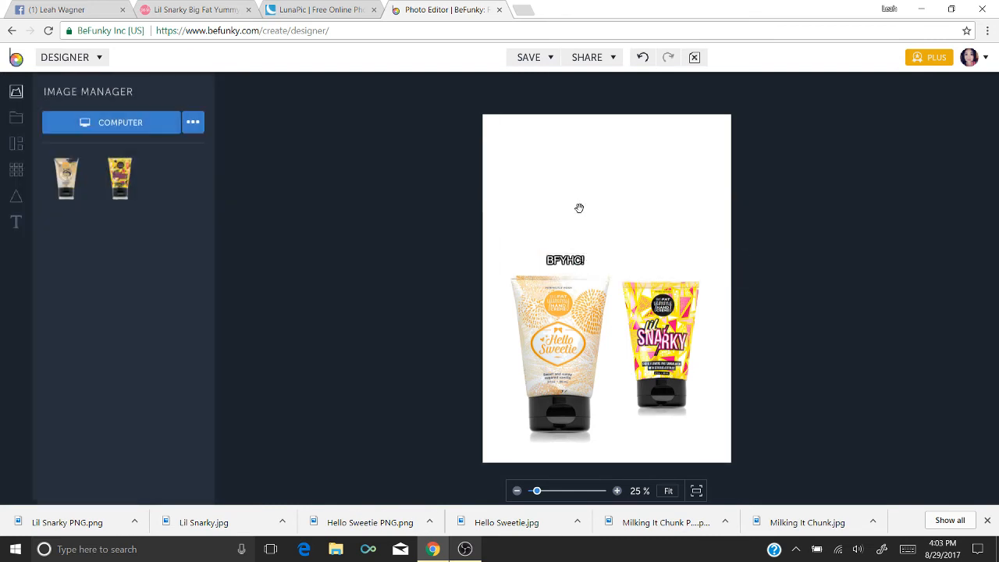
Review the Muds and Masks graphics in the Facebook album as layout examples, and return to the BeFunky design
left_click(70, 7)
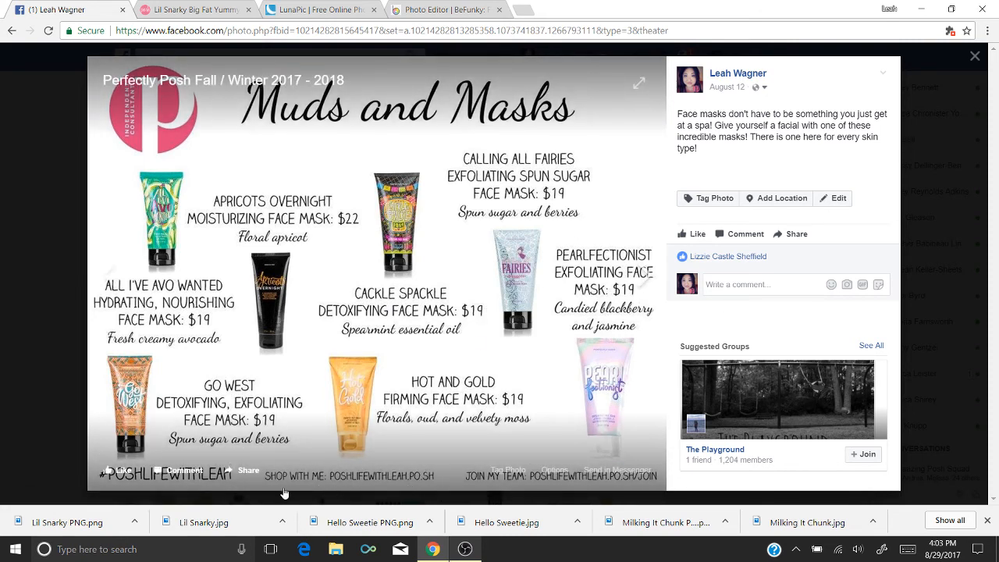
left_click(644, 283)
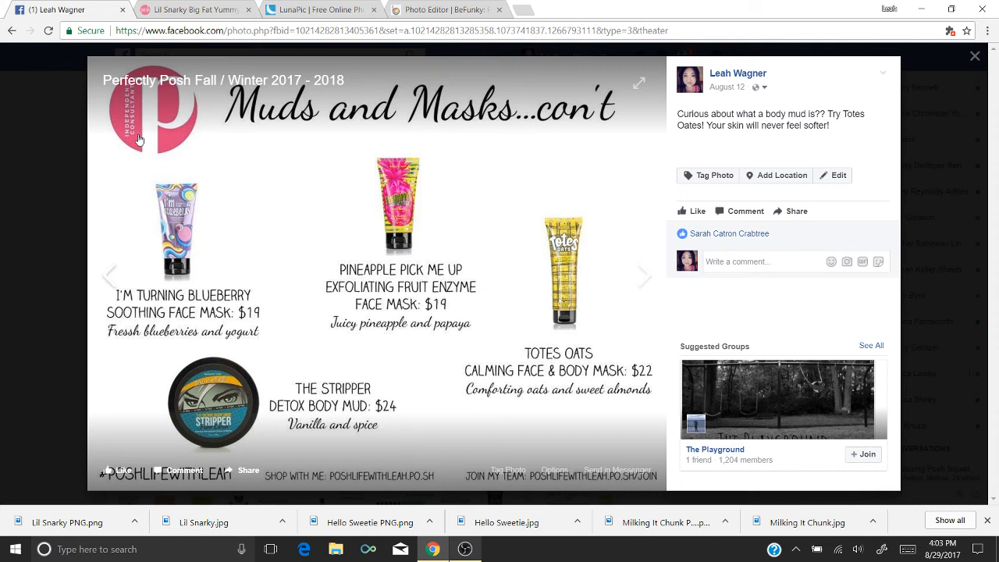
left_click(425, 8)
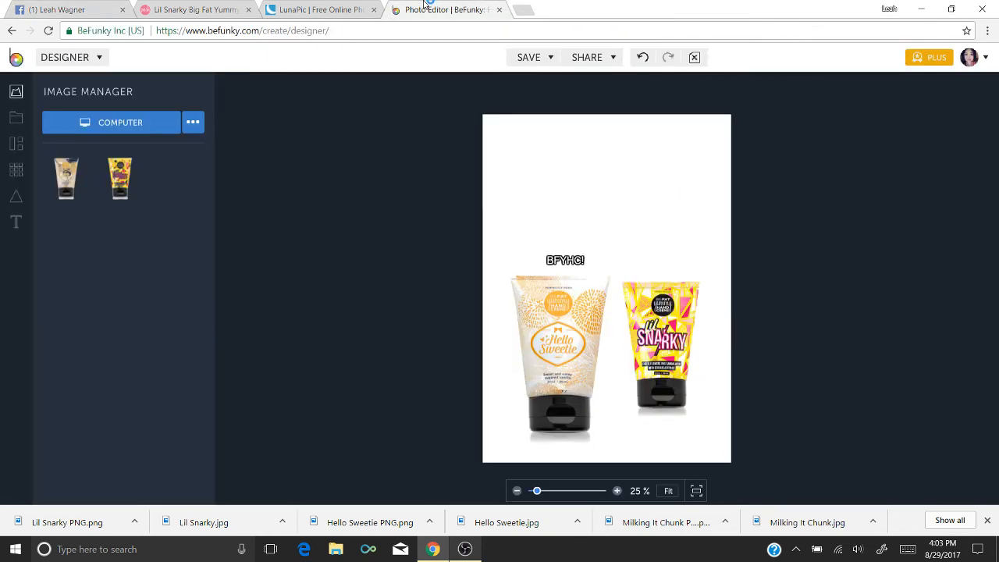
Delete the "BFYHC!" text and move both hand crème tubes side by side to the upper part of the page
left_click(553, 267)
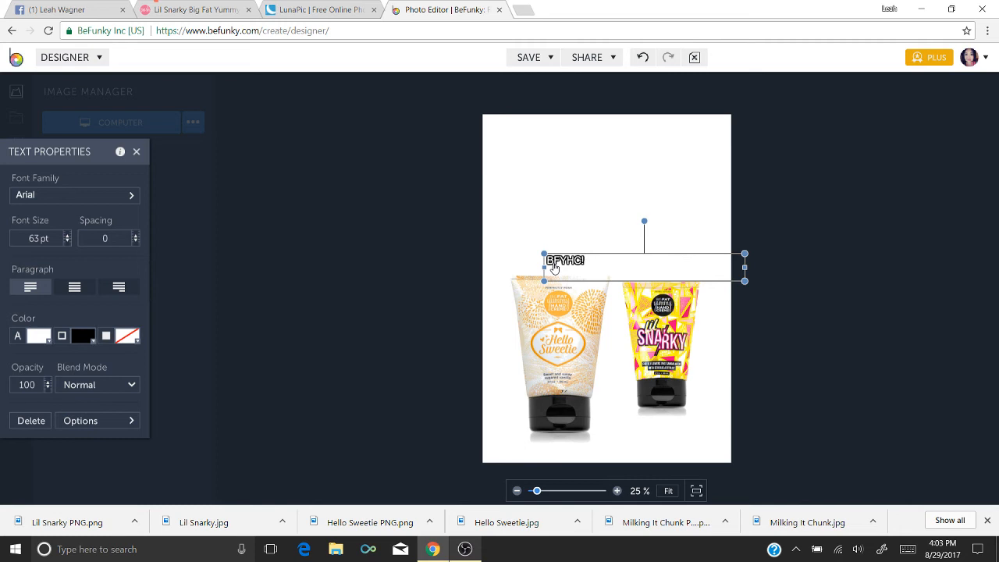
key("Delete")
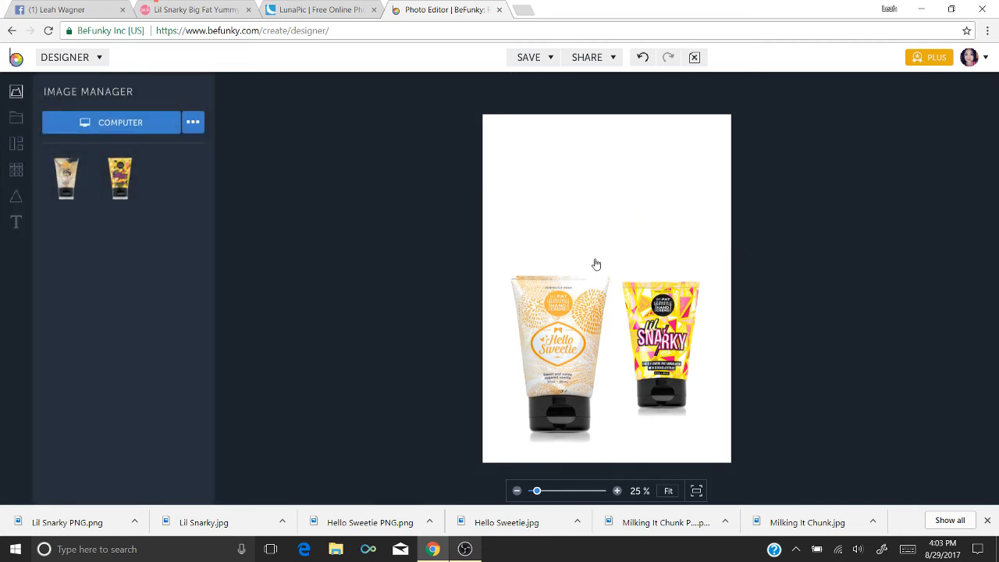
left_click_drag(576, 312, 553, 147)
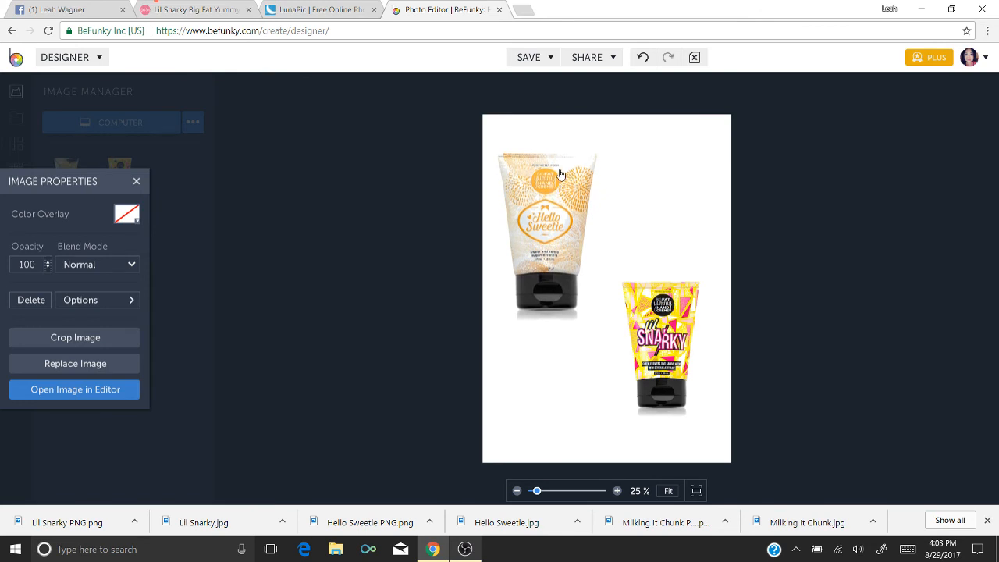
left_click_drag(684, 381, 684, 204)
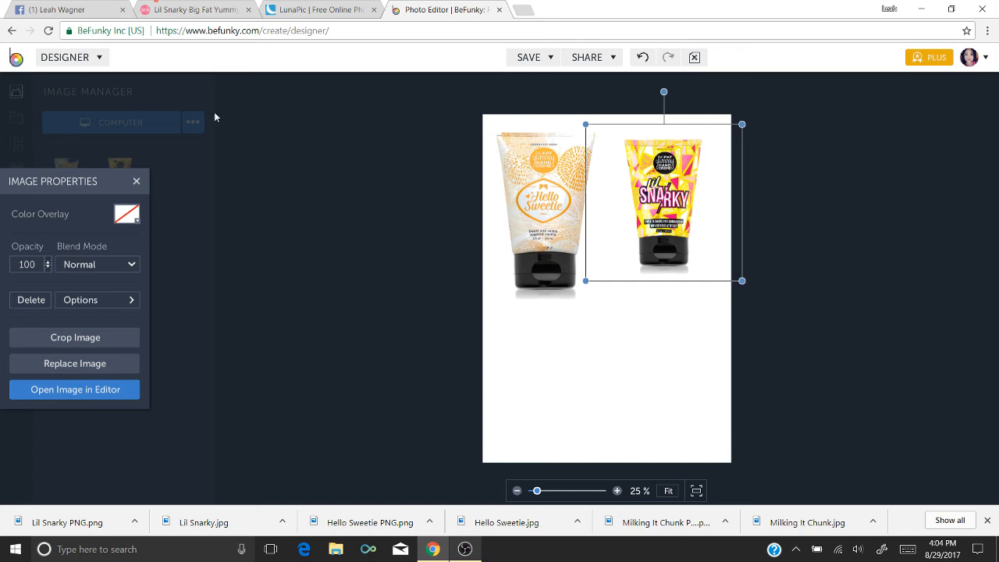
Switch to Facebook and examine the finished product graphics in the Perfectly Posh Fall / Winter 2017 - 2018 album, closing the photo viewer at the end
left_click(78, 9)
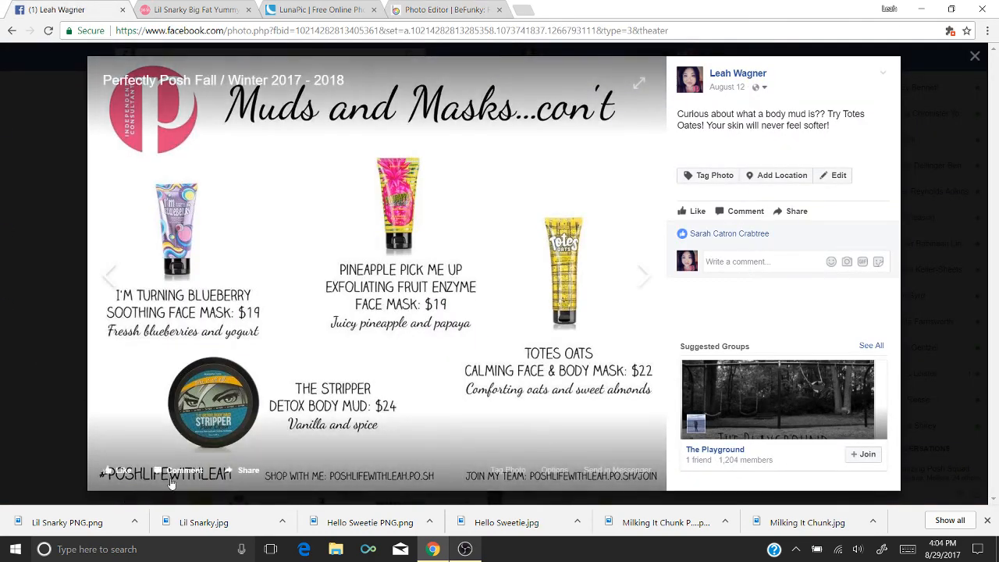
left_click(646, 277)
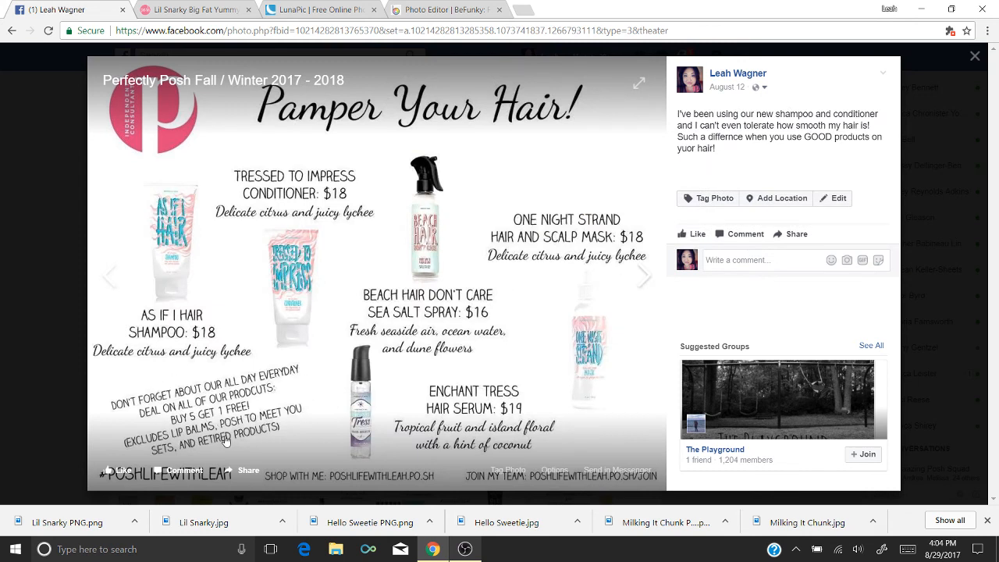
left_click(645, 284)
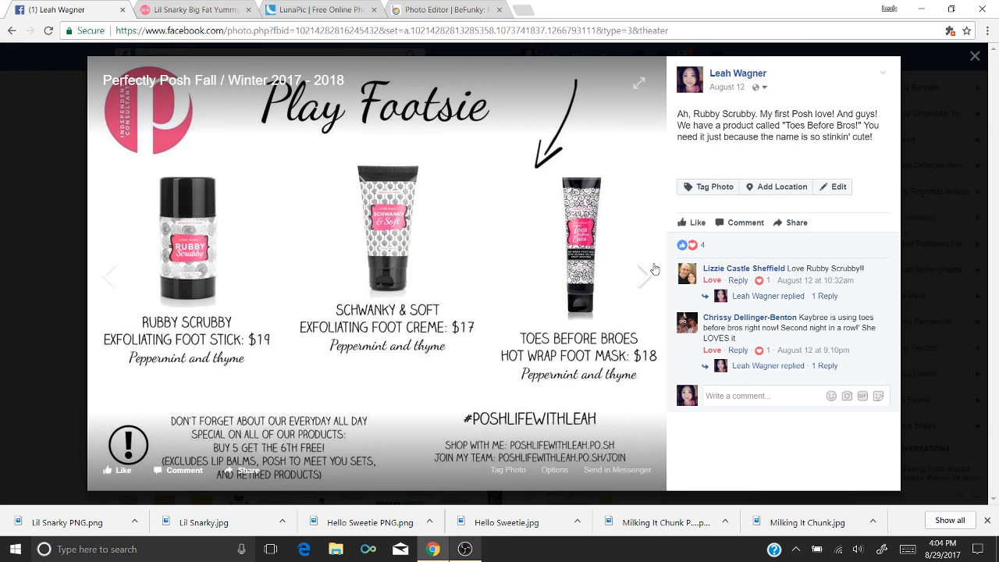
left_click(649, 278)
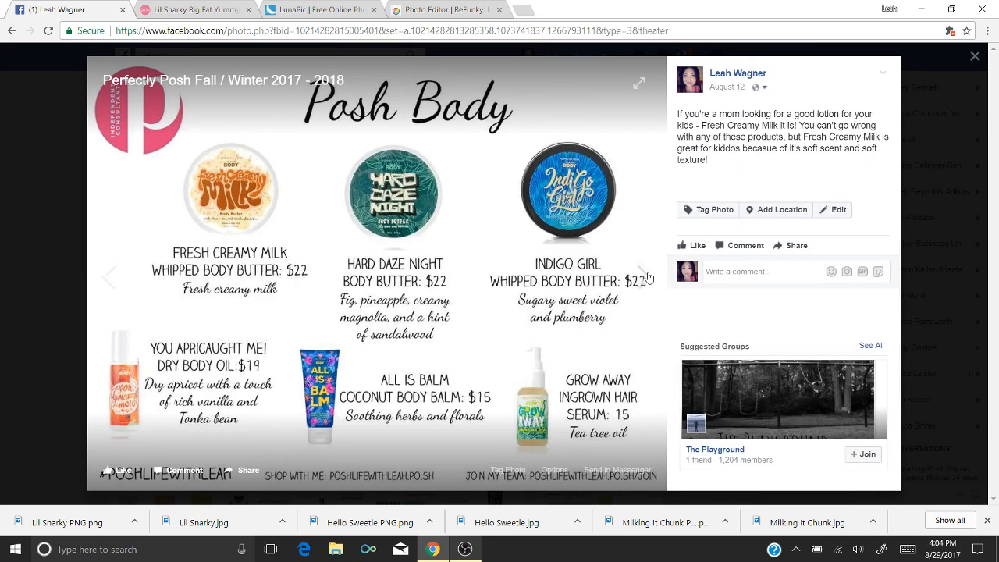
left_click(650, 277)
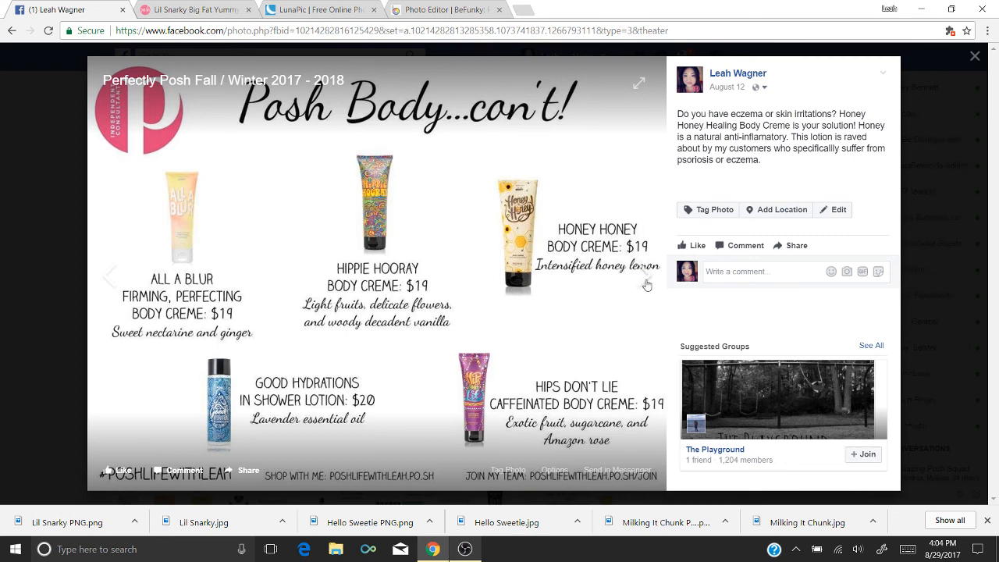
left_click(647, 284)
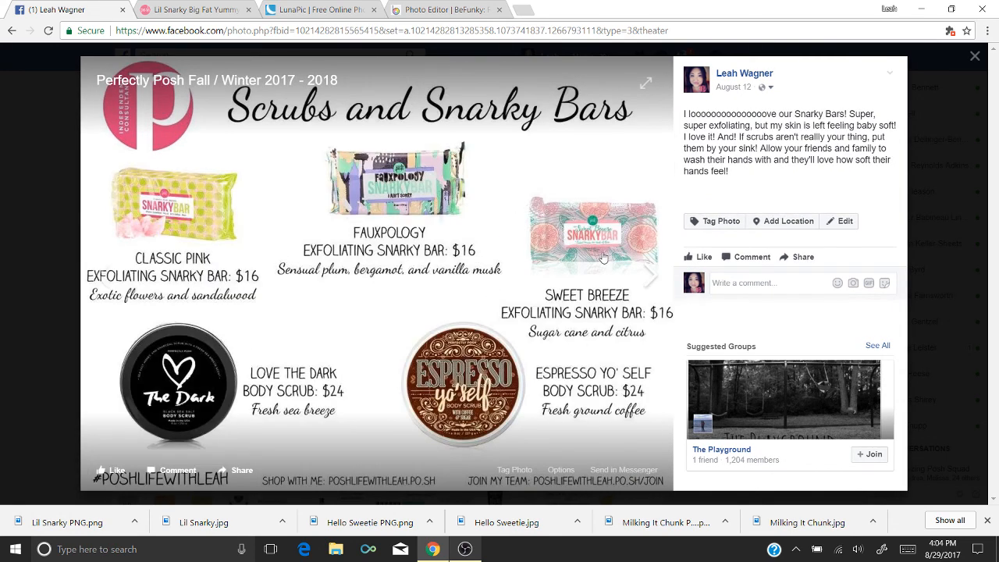
left_click(653, 278)
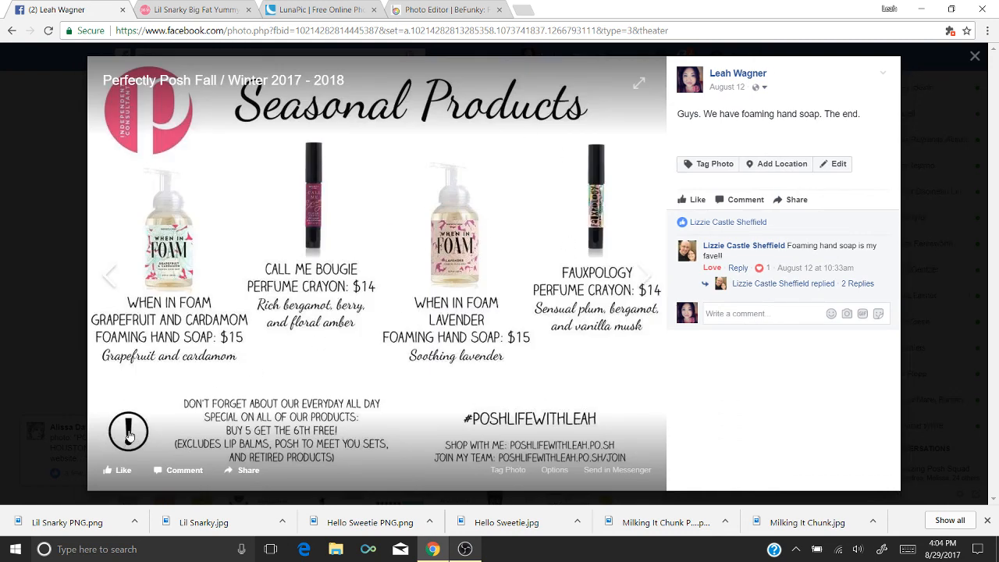
left_click(645, 276)
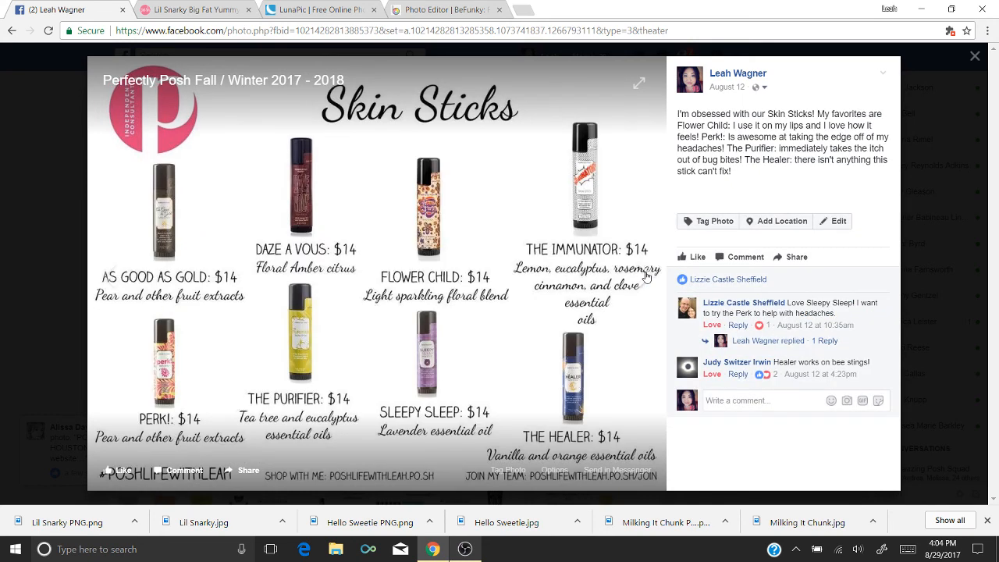
left_click(646, 276)
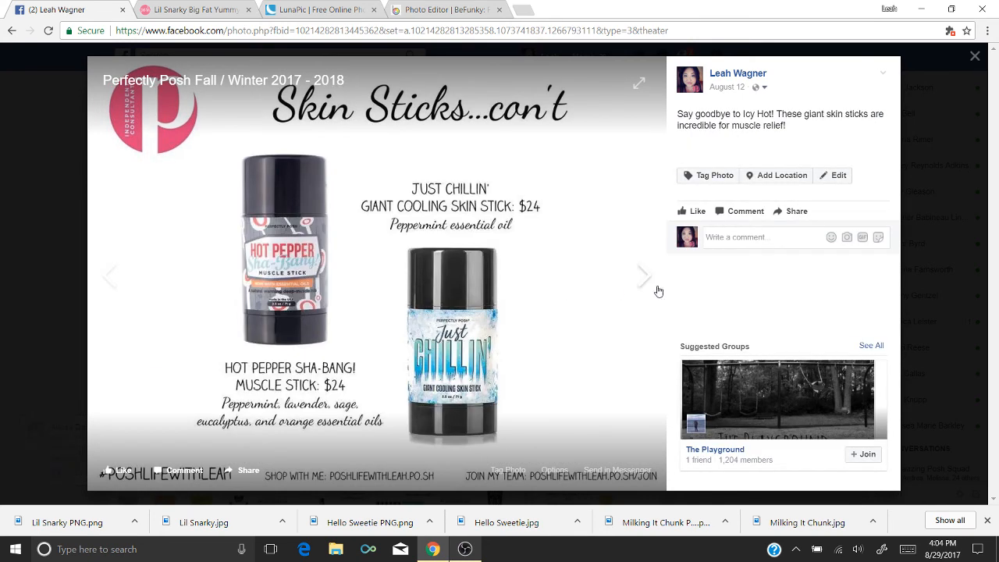
left_click(646, 280)
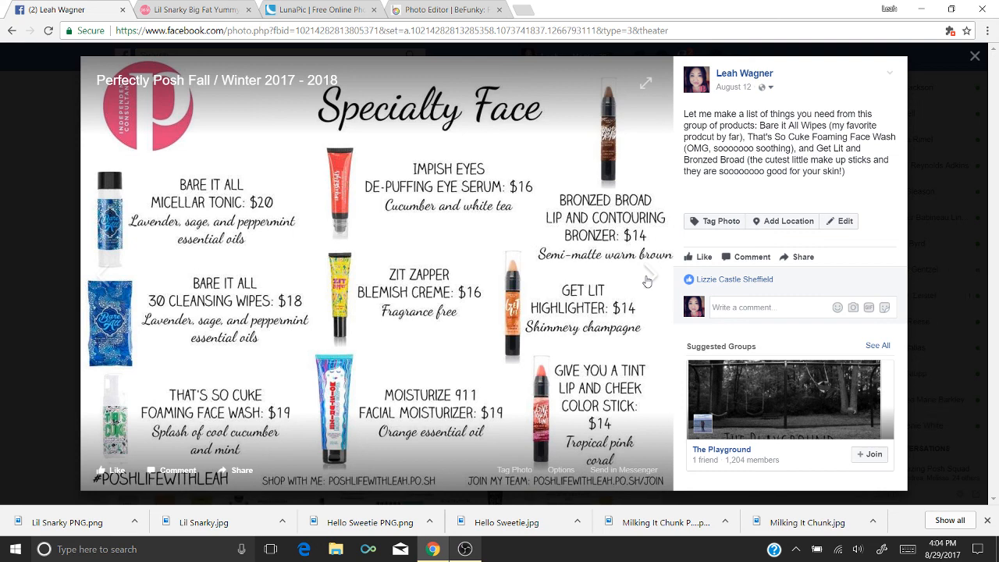
left_click(652, 278)
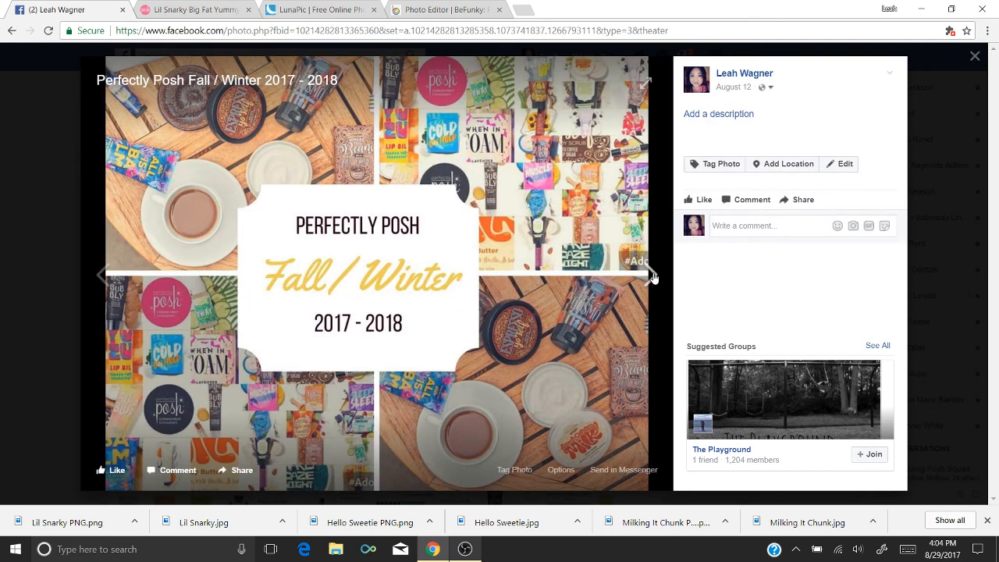
left_click(653, 278)
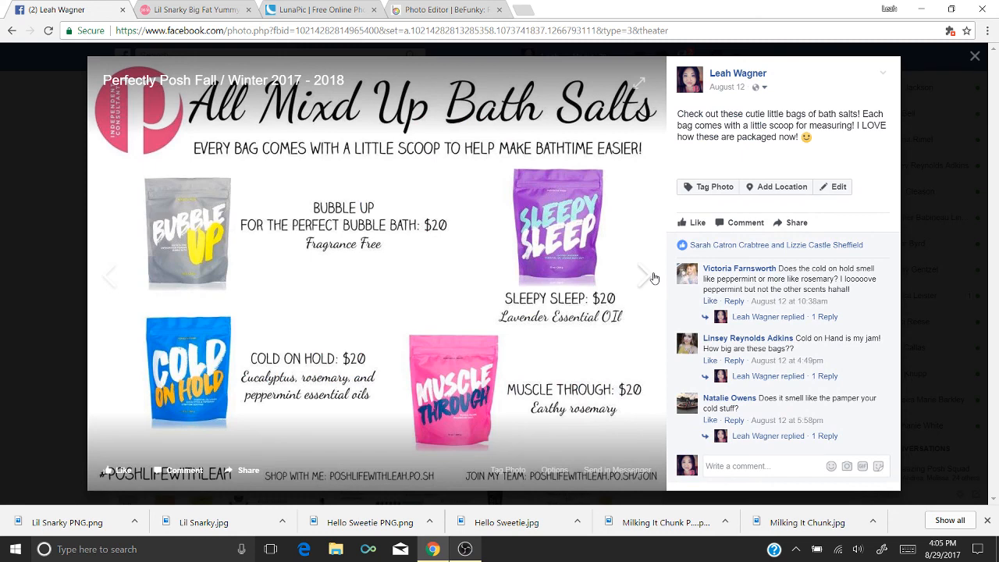
left_click(975, 59)
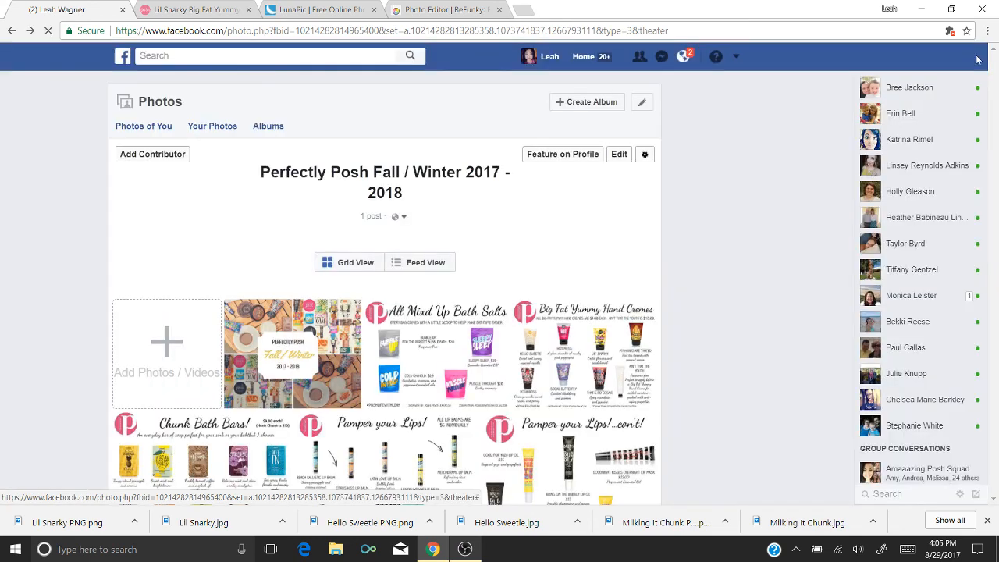
left_click(465, 549)
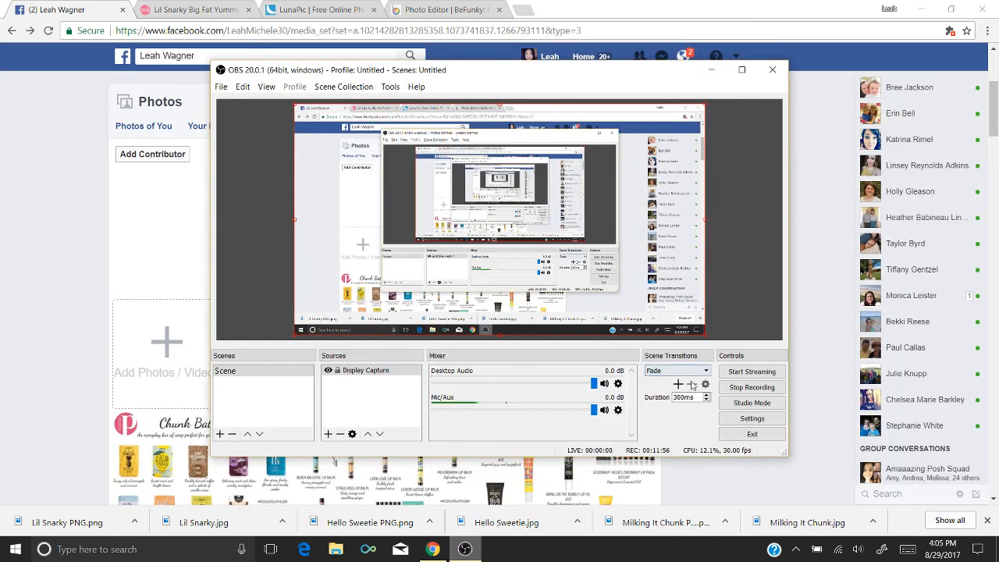